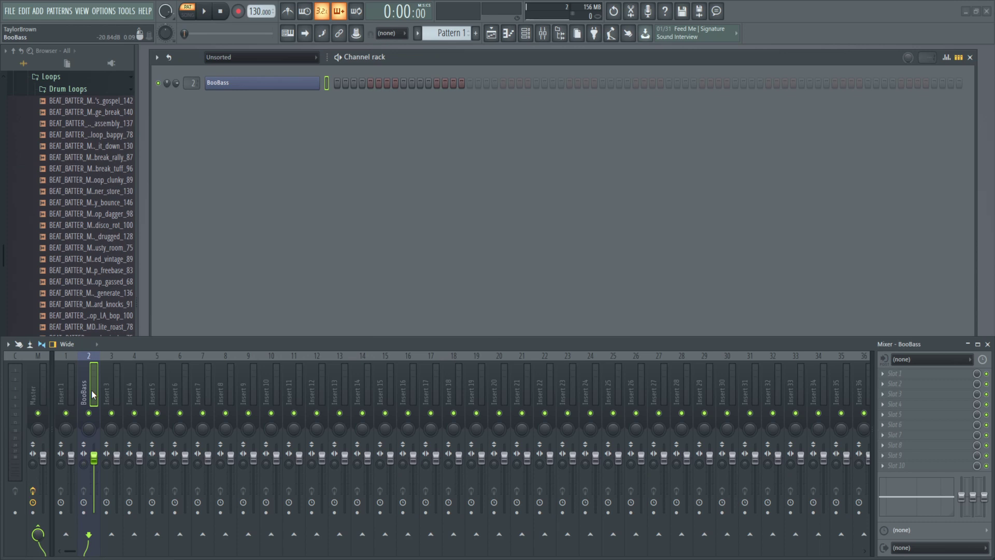
Rename the first mixer insert PREVIEW and colour it red
{"action": "right_click", "coordinate": [61, 393]}
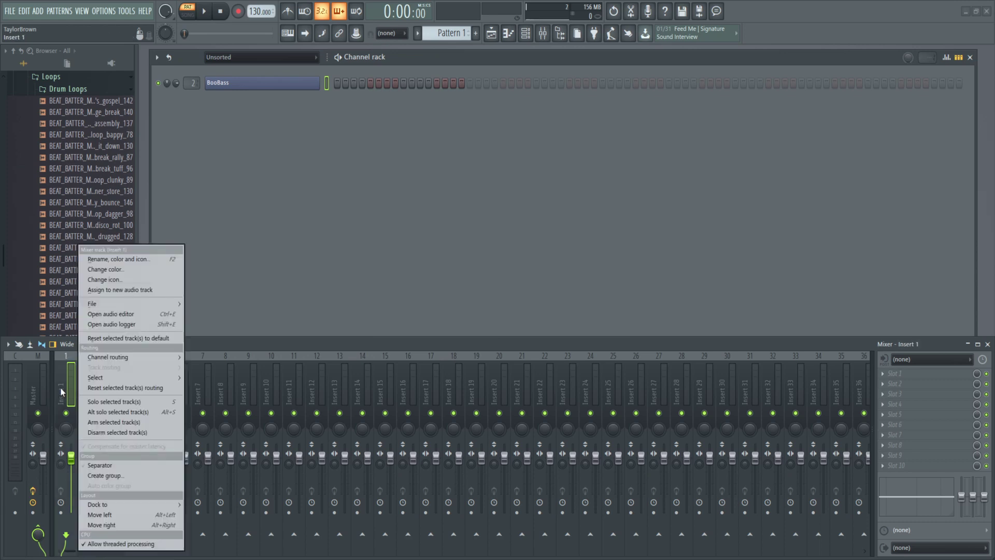
{"action": "left_click", "coordinate": [132, 253]}
{"action": "type", "text": "PREVIEW"}
{"action": "key", "text": "Return"}
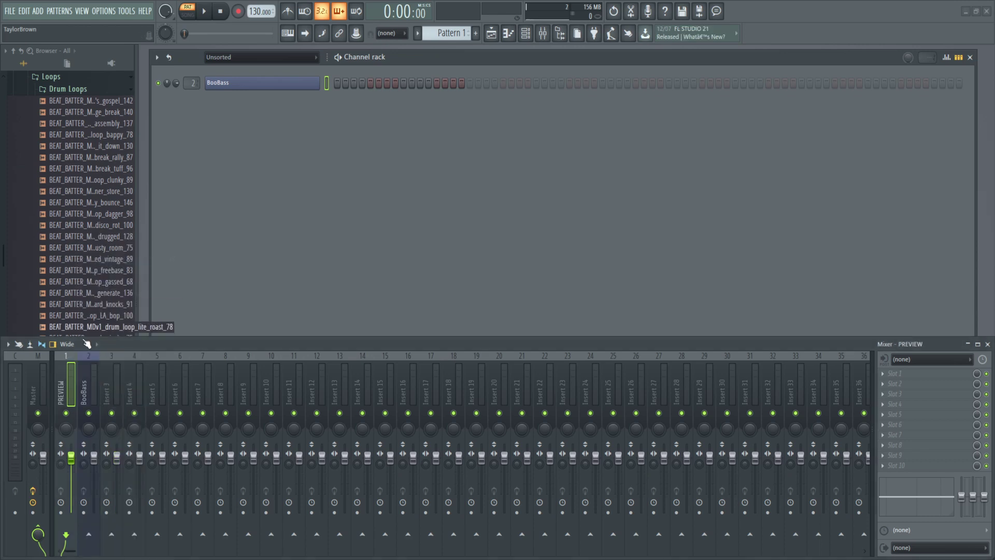
{"action": "right_click", "coordinate": [77, 389]}
{"action": "left_click", "coordinate": [133, 259]}
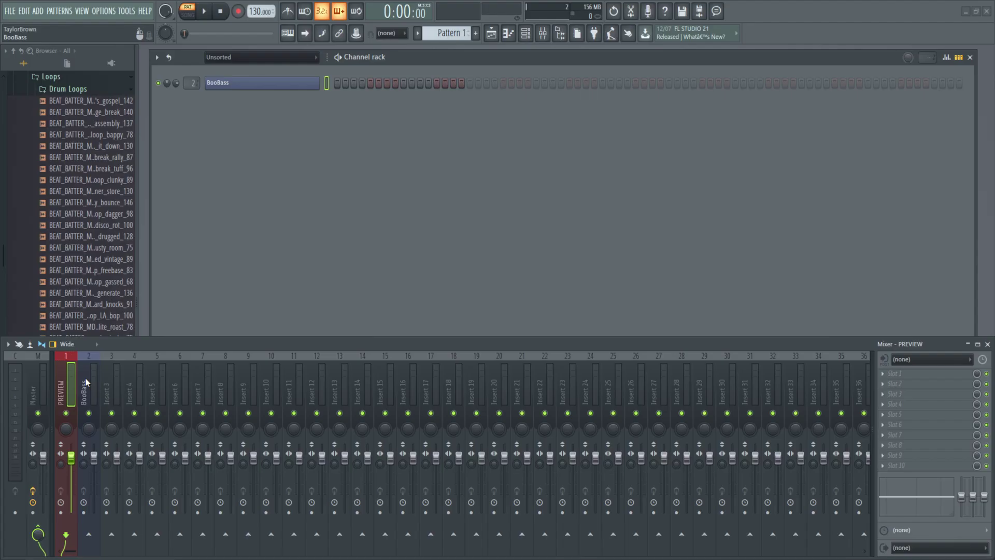
Move the BooBass mixer track to slot 3 and name the insert in slot 2 drum loop
{"action": "left_click", "coordinate": [87, 382]}
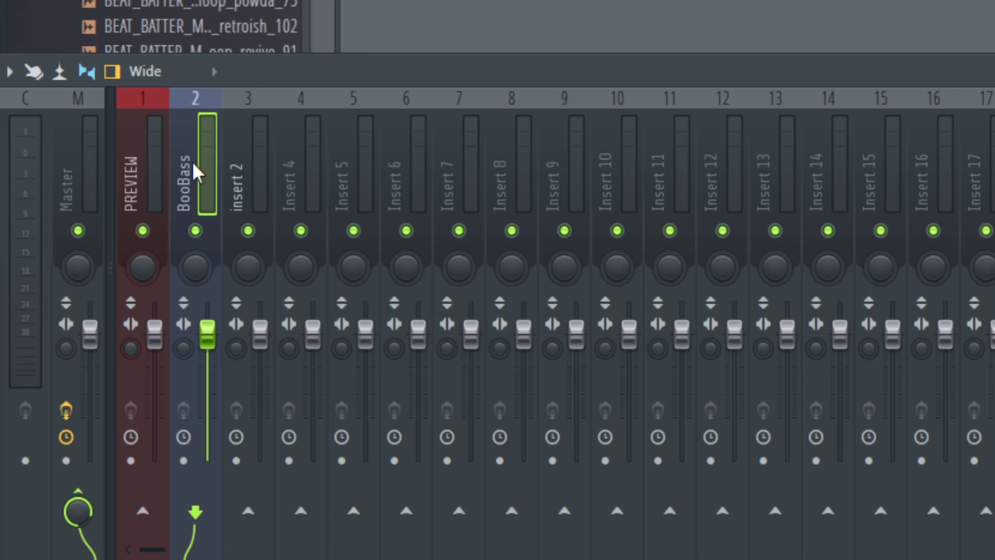
{"action": "key", "text": "alt+Right"}
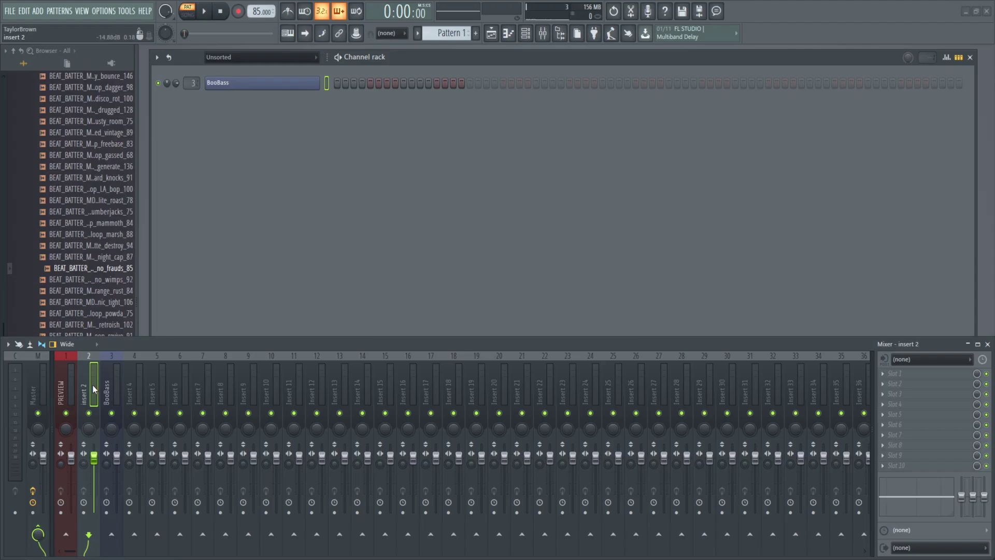
{"action": "right_click", "coordinate": [204, 165]}
{"action": "left_click", "coordinate": [149, 259]}
{"action": "type", "text": "drum loop"}
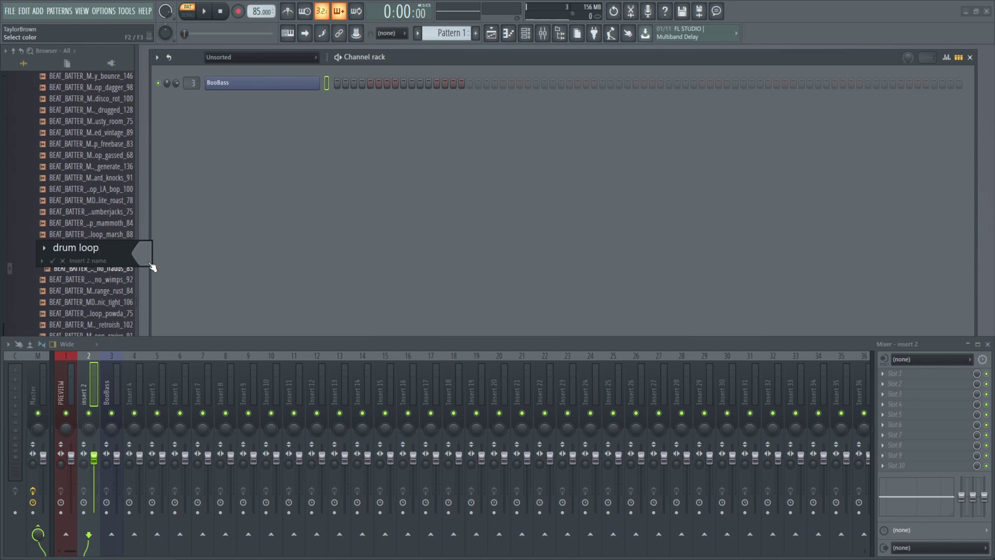
{"action": "key", "text": "Return"}
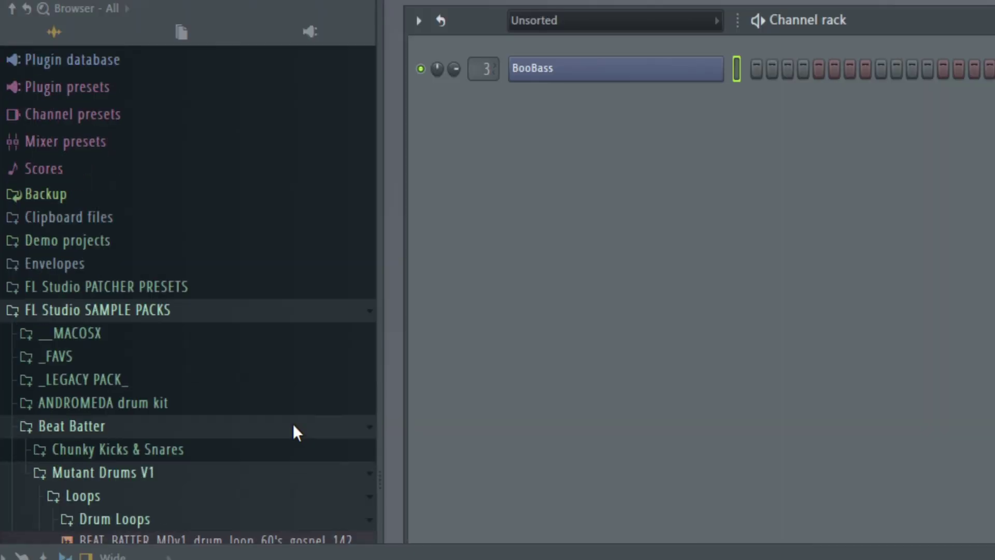
Place the BEAT_BATTER_MDv1_drum_loop_no_frauds_85 sample from the Drum Loops folder at bar 1 of Track 1 in the playlist
{"action": "scroll", "coordinate": [161, 273], "scroll_direction": "down", "scroll_amount": 2}
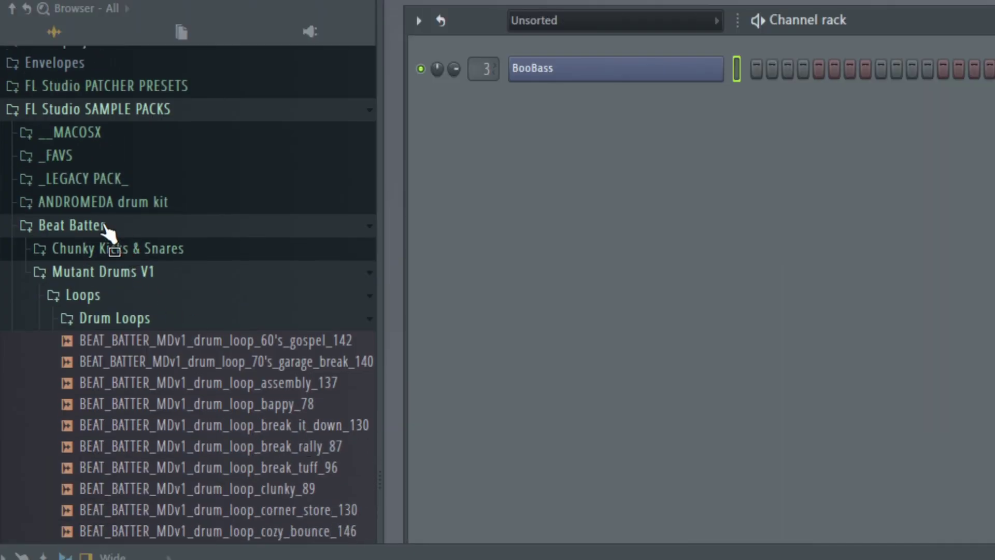
{"action": "scroll", "coordinate": [187, 282], "scroll_direction": "down", "scroll_amount": 8}
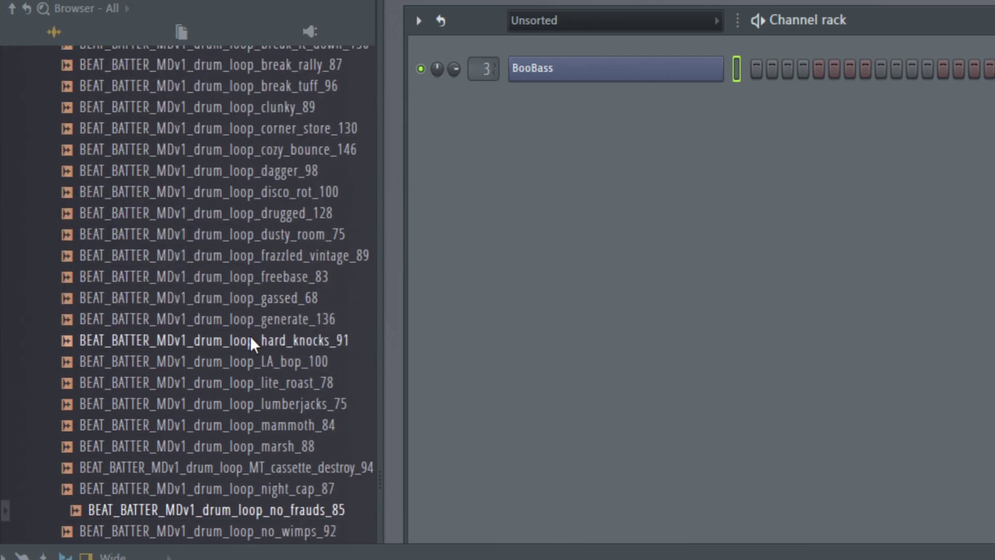
{"action": "left_click_drag", "start_coordinate": [145, 382], "coordinate": [298, 385]}
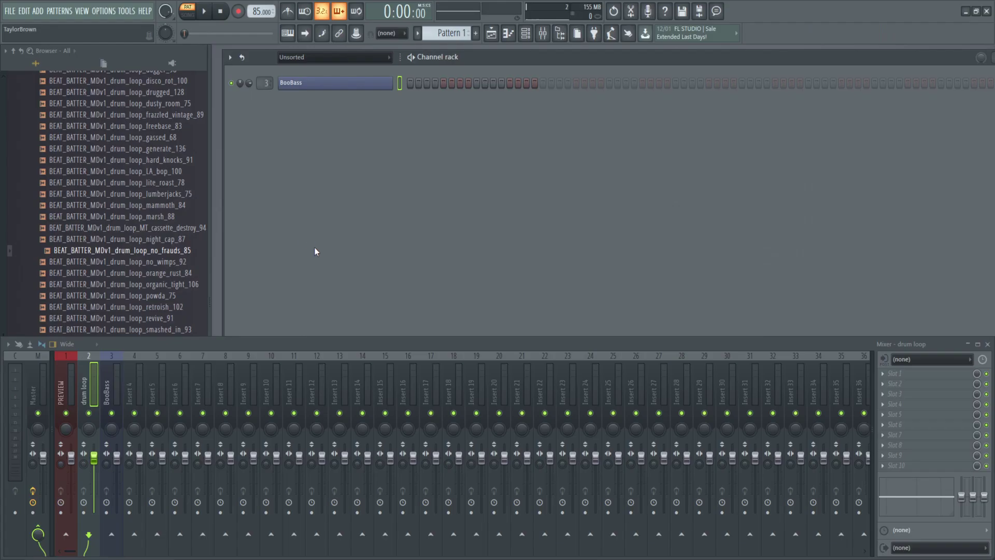
{"action": "left_click", "coordinate": [490, 34]}
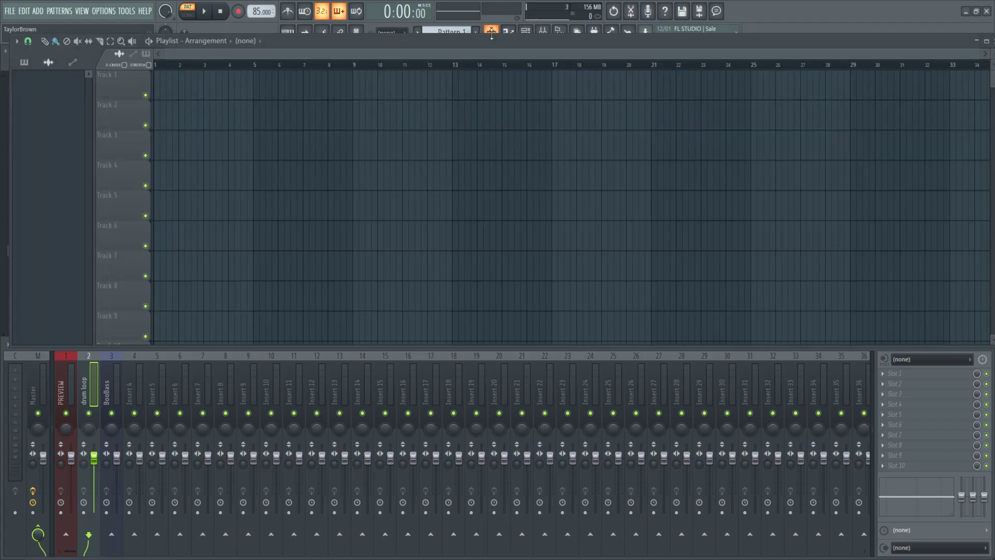
{"action": "left_click_drag", "start_coordinate": [453, 52], "coordinate": [614, 196]}
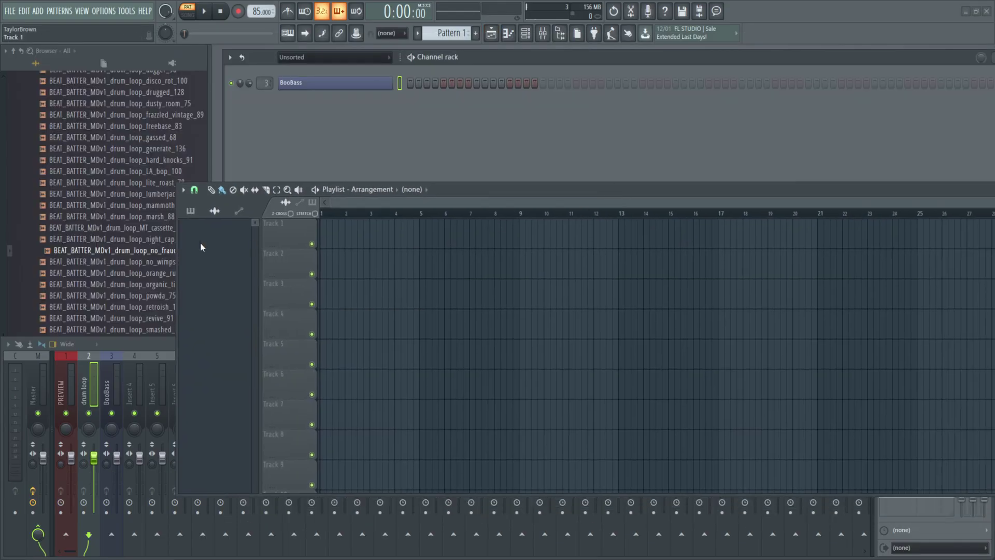
{"action": "left_click_drag", "start_coordinate": [111, 251], "coordinate": [346, 234]}
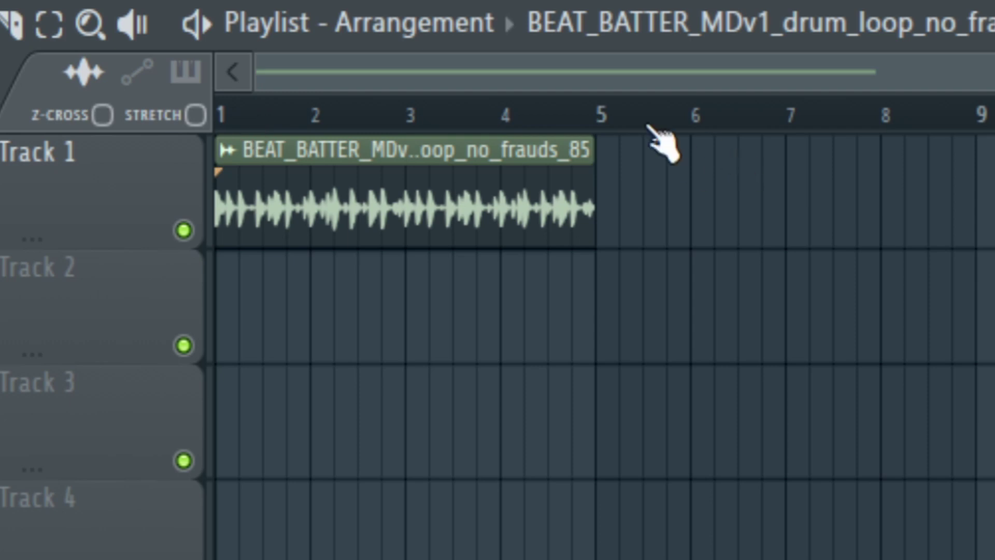
Fit the playlist window above the mixer with taller tracks, and play back the drum loop on Track 1
{"action": "scroll", "coordinate": [637, 223], "scroll_direction": "up", "scroll_amount": 2}
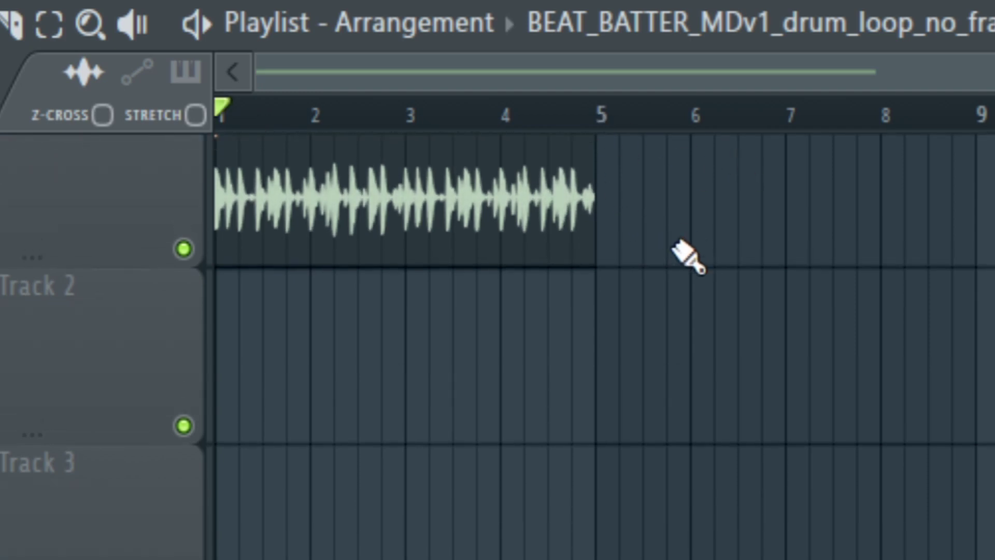
{"action": "scroll", "coordinate": [679, 280], "scroll_direction": "up", "scroll_amount": 1}
{"action": "scroll", "coordinate": [409, 223], "scroll_direction": "up", "scroll_amount": 5}
{"action": "scroll", "coordinate": [700, 144], "scroll_direction": "down", "scroll_amount": 3}
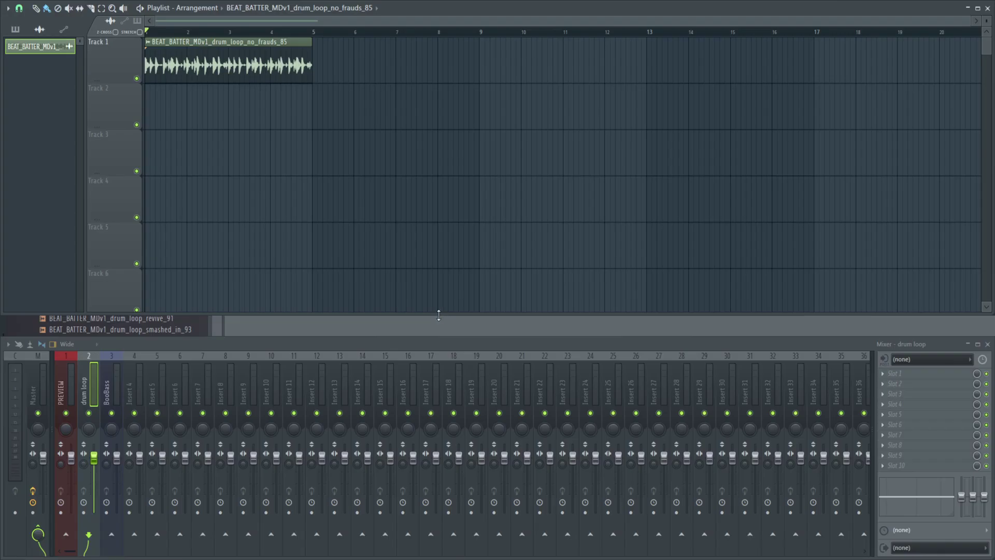
{"action": "left_click_drag", "start_coordinate": [438, 315], "coordinate": [438, 338]}
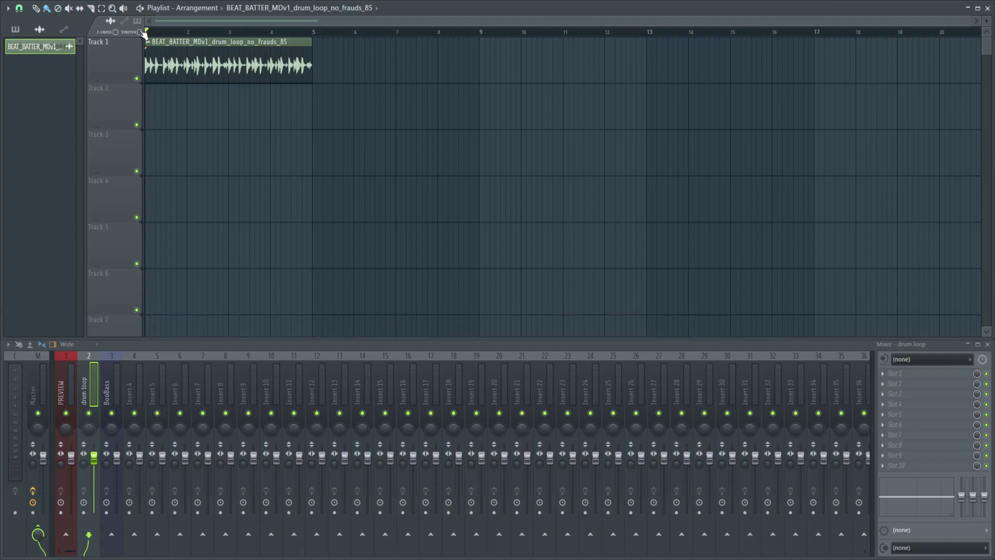
{"action": "key", "text": "space"}
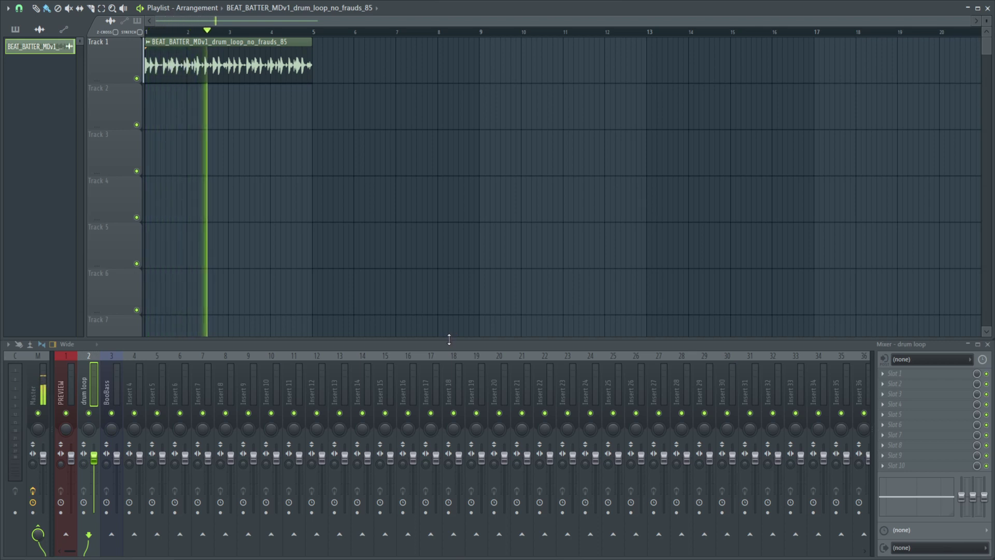
{"action": "key", "text": "space"}
{"action": "left_click_drag", "start_coordinate": [450, 340], "coordinate": [451, 335]}
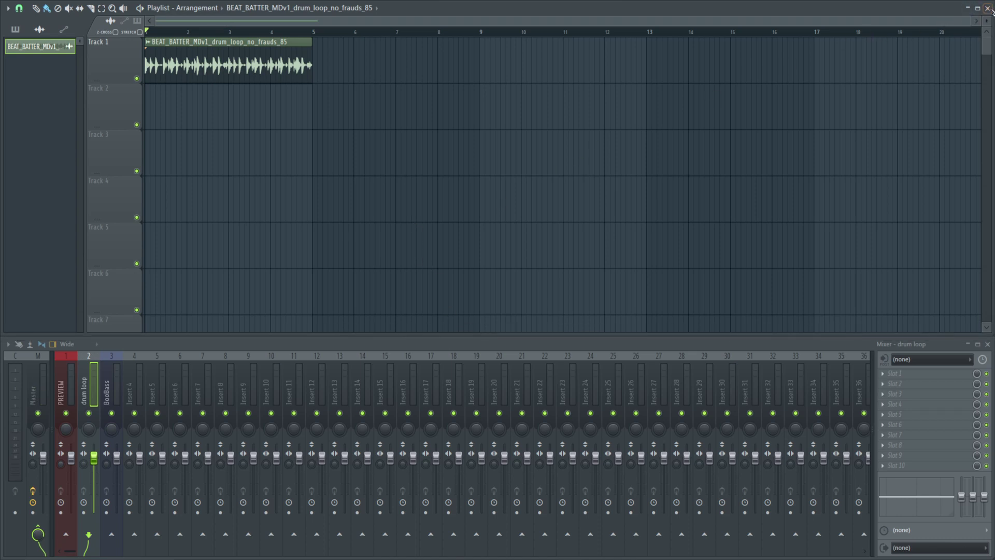
Route the drum loop channel to mixer track 2 and, with all channels shown, move it above BooBass
{"action": "left_click", "coordinate": [967, 8]}
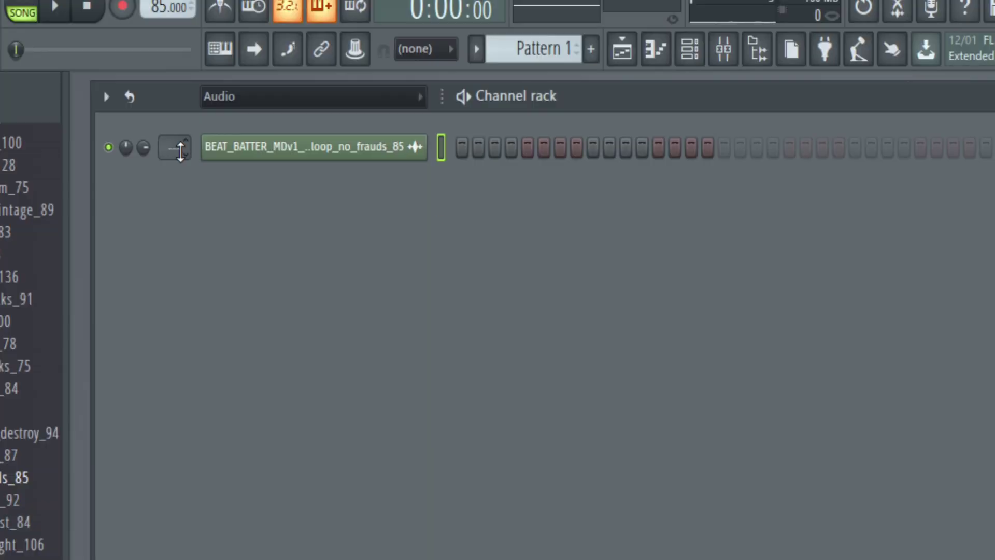
{"action": "left_click_drag", "start_coordinate": [265, 83], "coordinate": [265, 81]}
{"action": "left_click", "coordinate": [385, 98]}
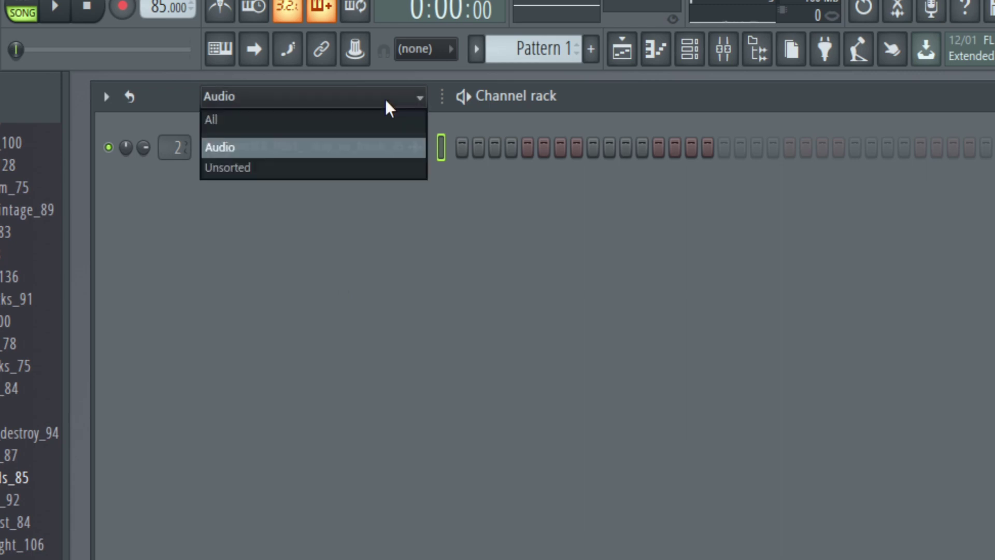
{"action": "left_click", "coordinate": [324, 119]}
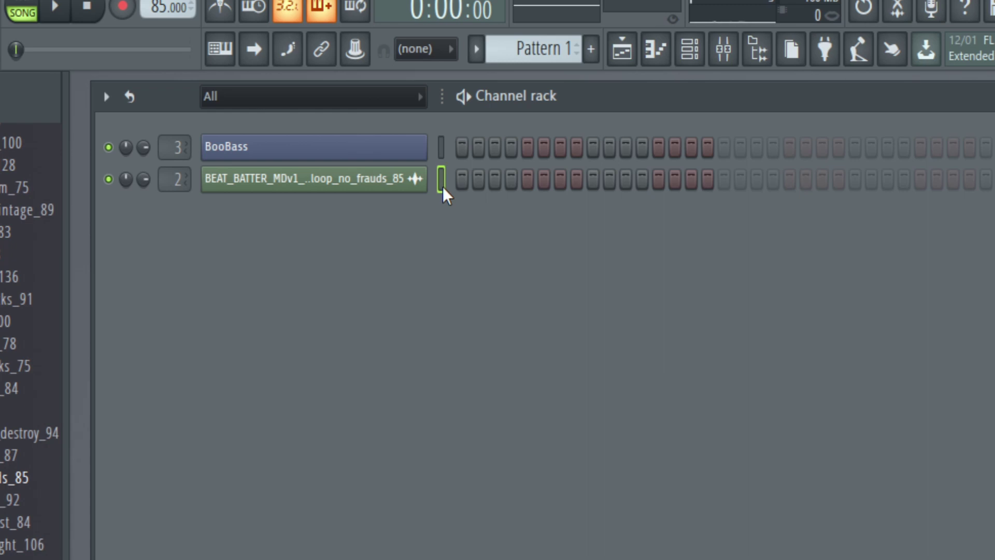
{"action": "key", "text": "alt+Up"}
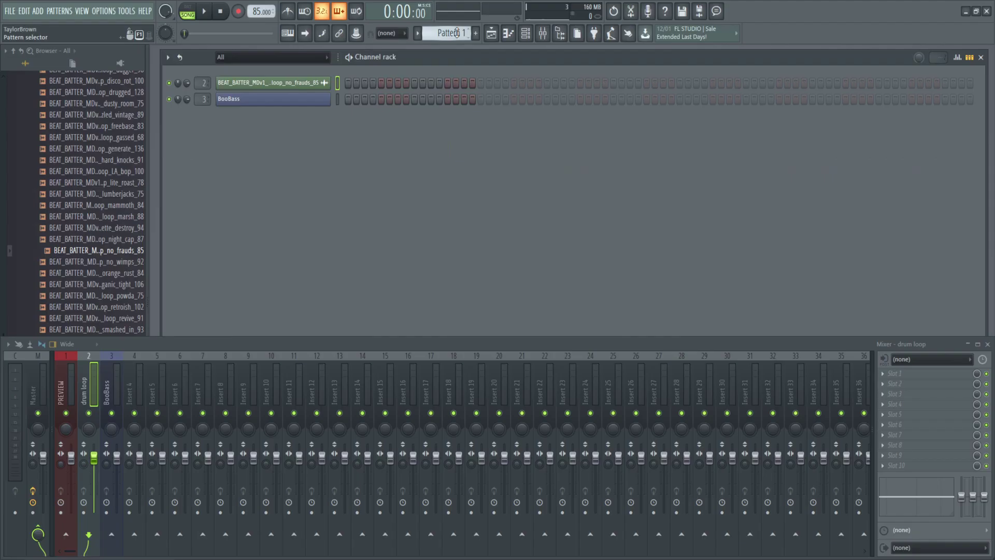
Rename Pattern 1 as boo bass
{"action": "left_click", "coordinate": [557, 48]}
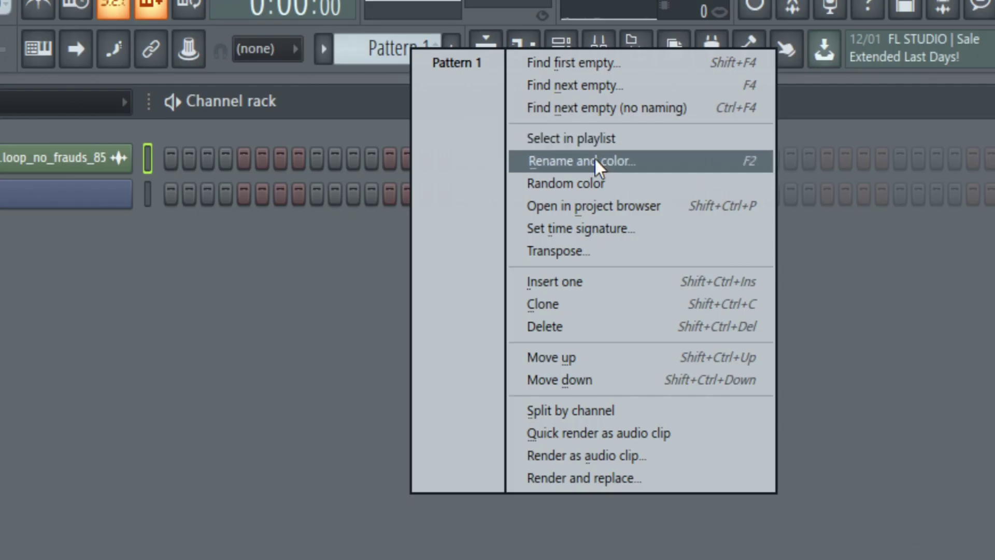
{"action": "left_click", "coordinate": [539, 84]}
{"action": "type", "text": "boo bass"}
{"action": "key", "text": "Return"}
Place the boo bass pattern on Track 2 of the playlist, spanning bar 1 to bar 5 beneath the drum loop
{"action": "left_click", "coordinate": [495, 56]}
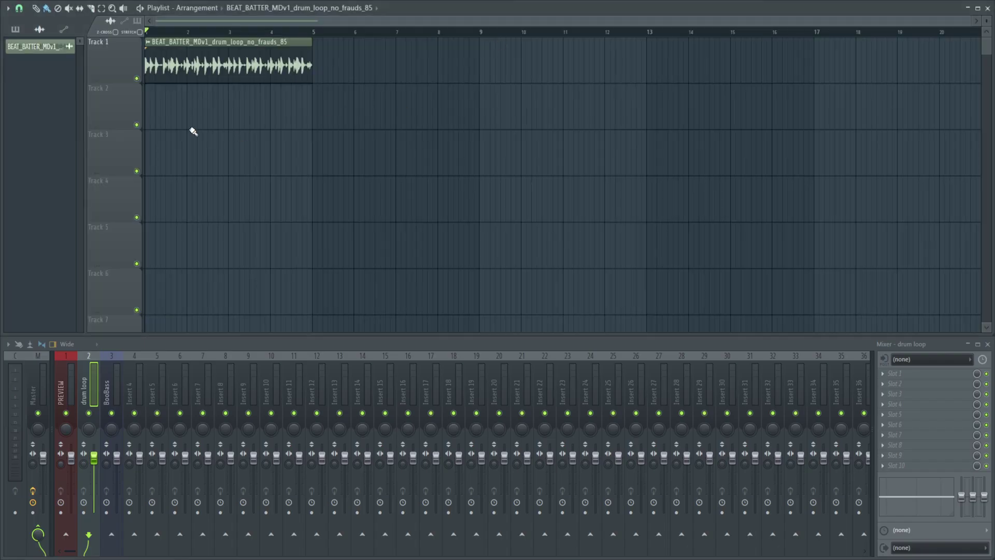
{"action": "left_click", "coordinate": [15, 29]}
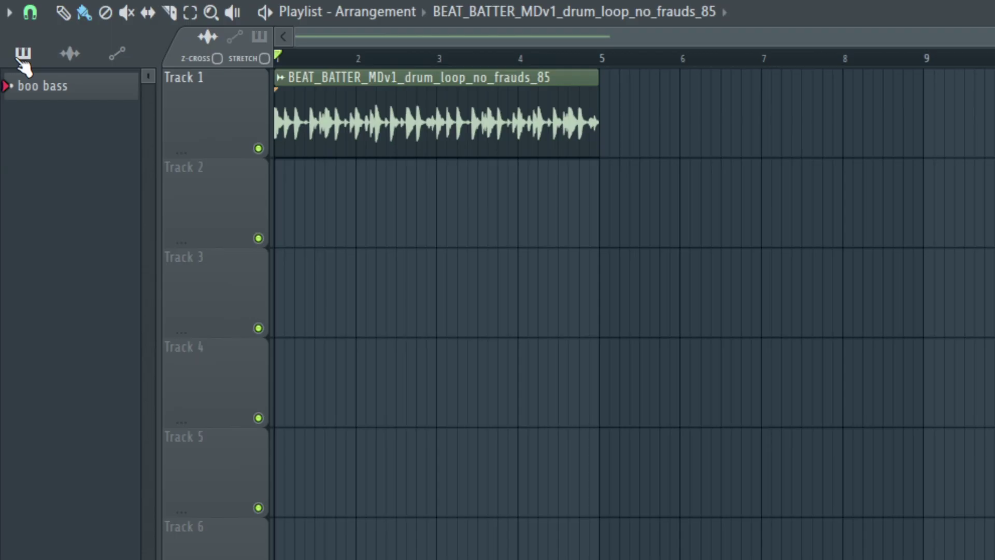
{"action": "left_click_drag", "start_coordinate": [46, 87], "coordinate": [275, 210]}
{"action": "left_click_drag", "start_coordinate": [354, 210], "coordinate": [595, 225]}
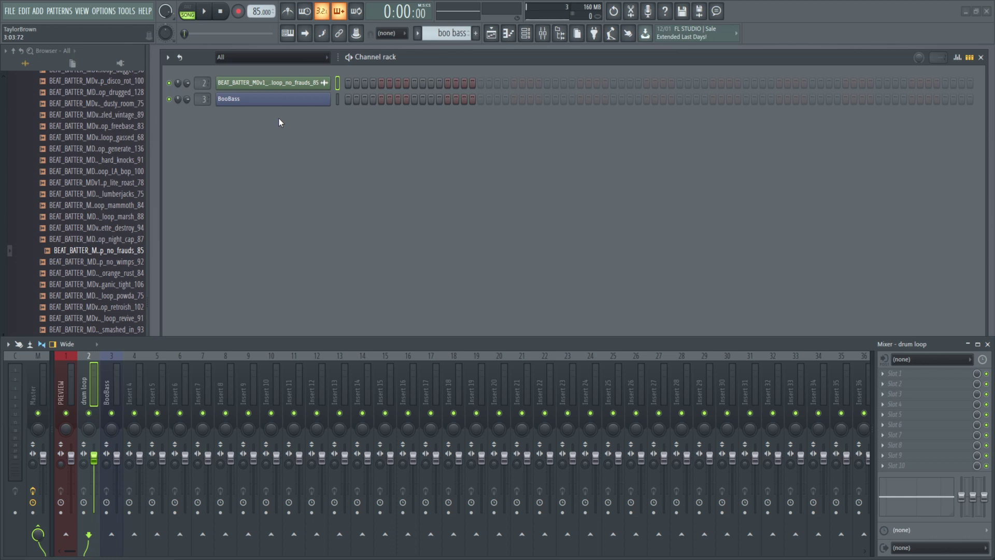
Open the BooBass channel in the piano roll and audition its keys between C4 and C6
{"action": "right_click", "coordinate": [327, 97]}
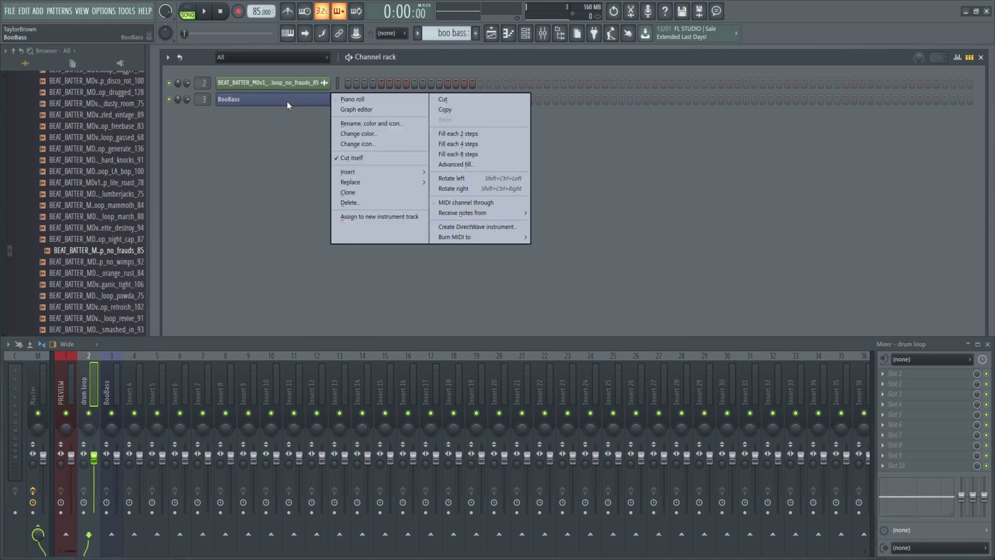
{"action": "left_click", "coordinate": [366, 100]}
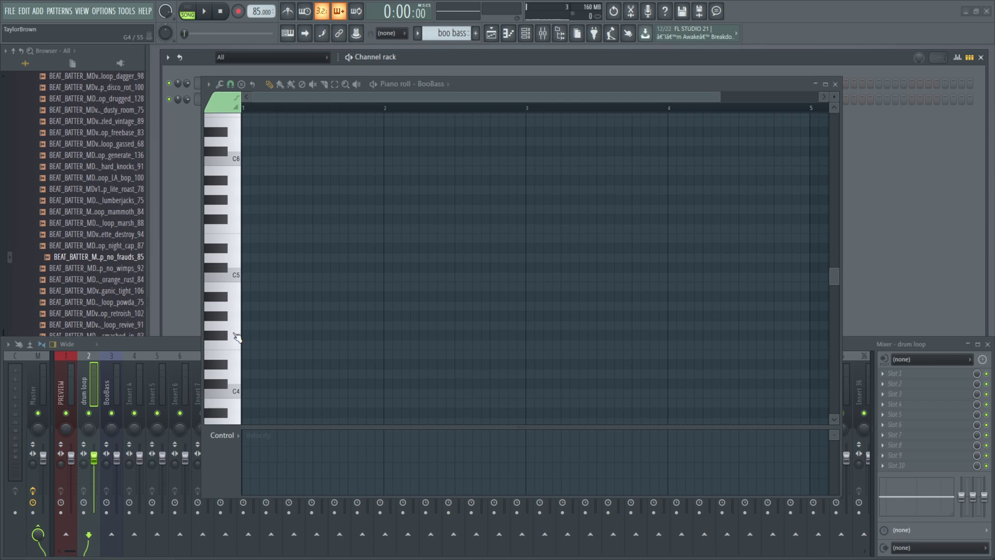
{"action": "left_click_drag", "start_coordinate": [234, 267], "coordinate": [234, 394]}
{"action": "left_click", "coordinate": [232, 273]}
{"action": "left_click", "coordinate": [235, 162]}
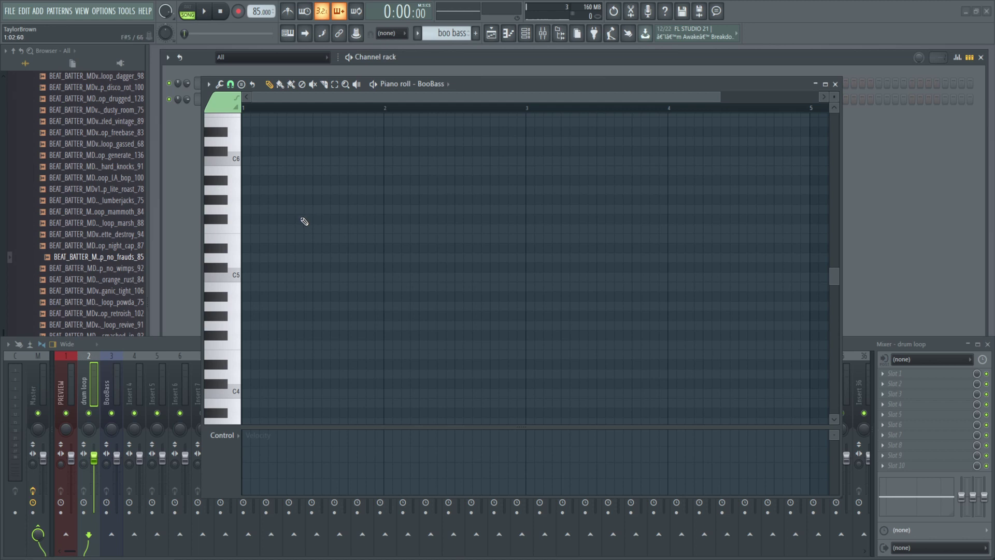
{"action": "scroll", "coordinate": [321, 230], "scroll_direction": "up", "scroll_amount": 3}
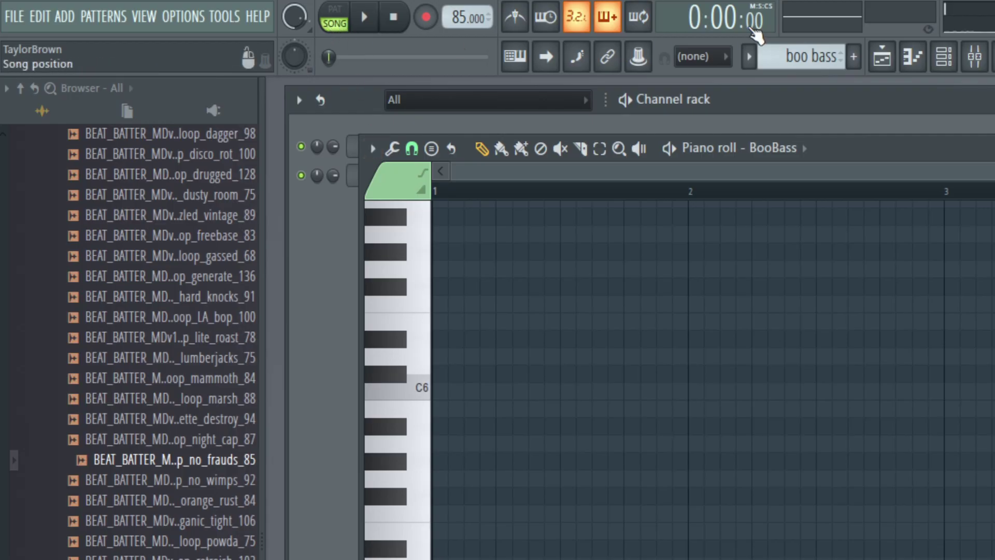
Play the arrangement briefly from the playlist and return to the BooBass piano roll
{"action": "left_click", "coordinate": [883, 57]}
{"action": "key", "text": "space"}
{"action": "key", "text": "space"}
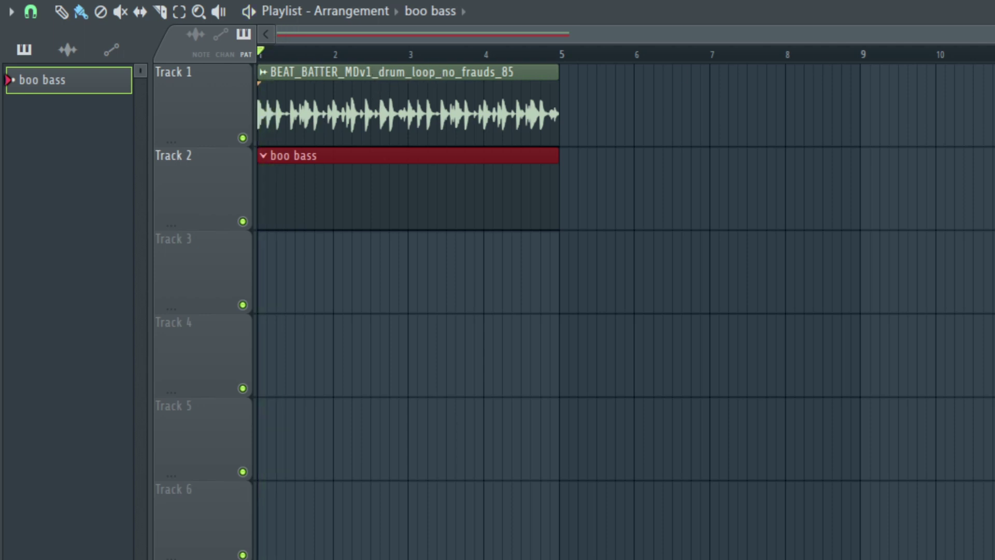
{"action": "key", "text": "F7"}
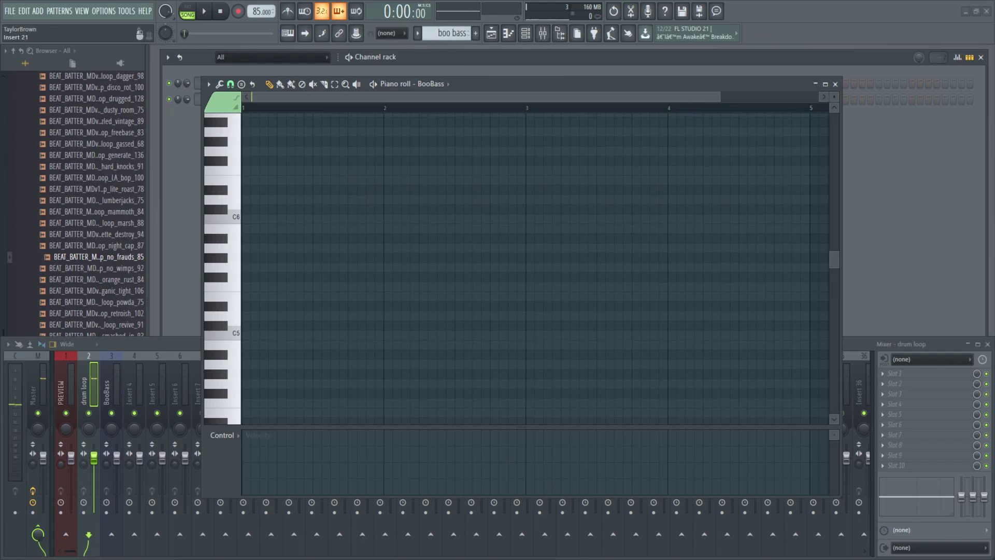
Play back the BooBass notes in the piano roll together with the drum loop
{"action": "mouse_move", "coordinate": [187, 559]}
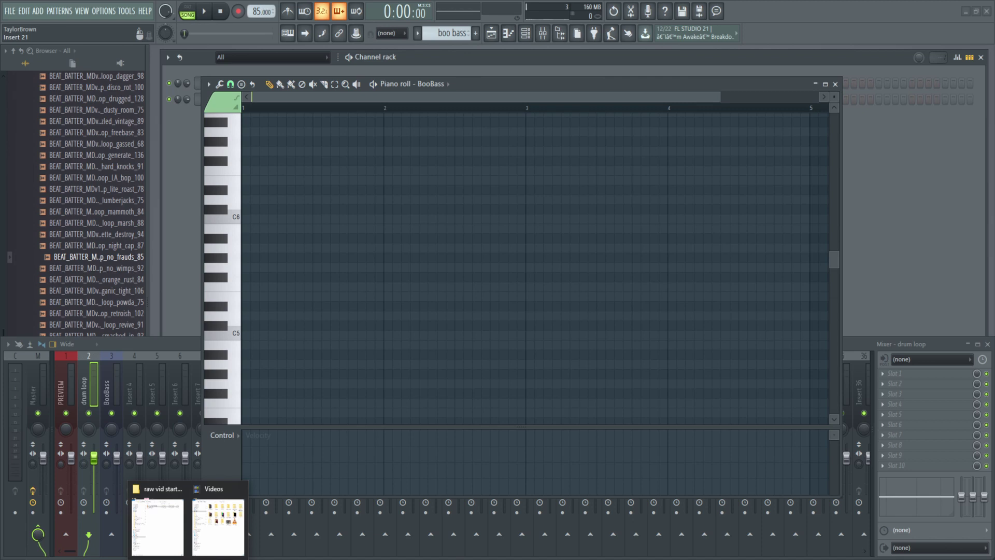
{"action": "key", "text": "space"}
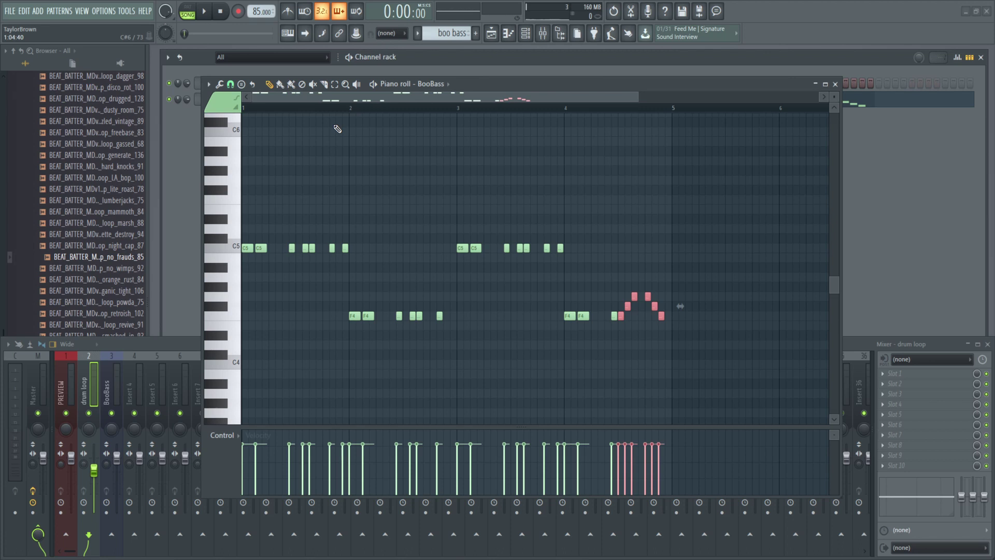
{"action": "key", "text": "space"}
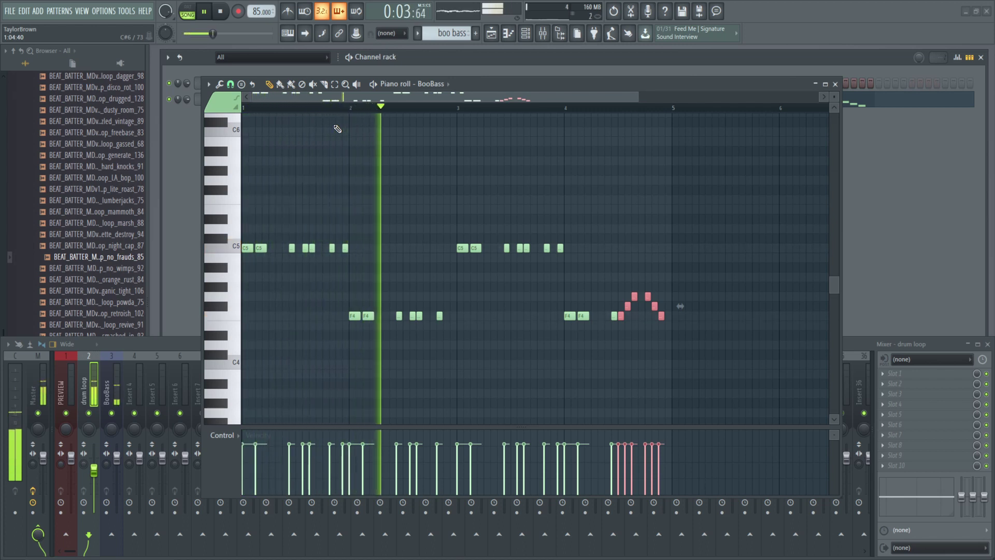
Stop playback, deselect the highlighted notes and close the BooBass piano roll
{"action": "key", "text": "space"}
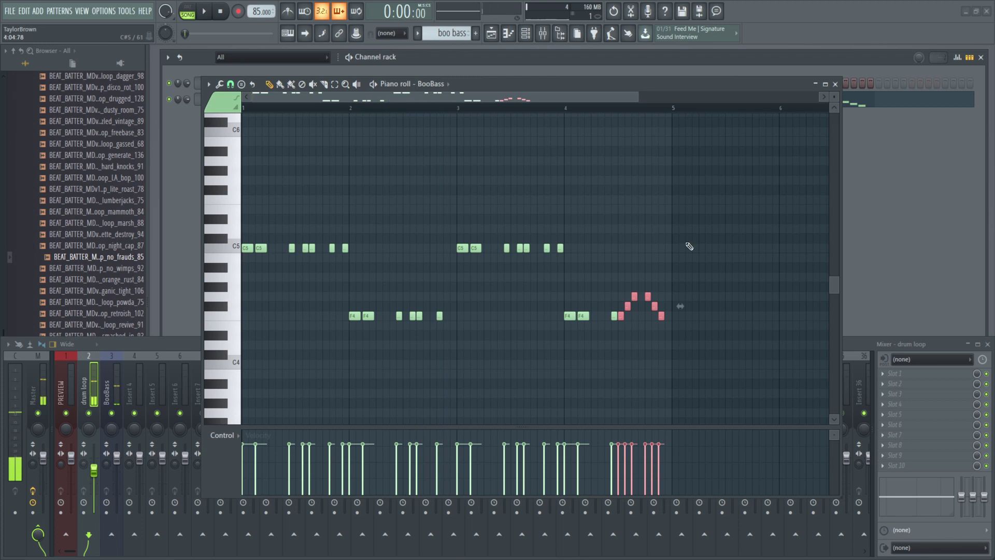
{"action": "left_click_drag", "start_coordinate": [679, 310], "coordinate": [748, 348]}
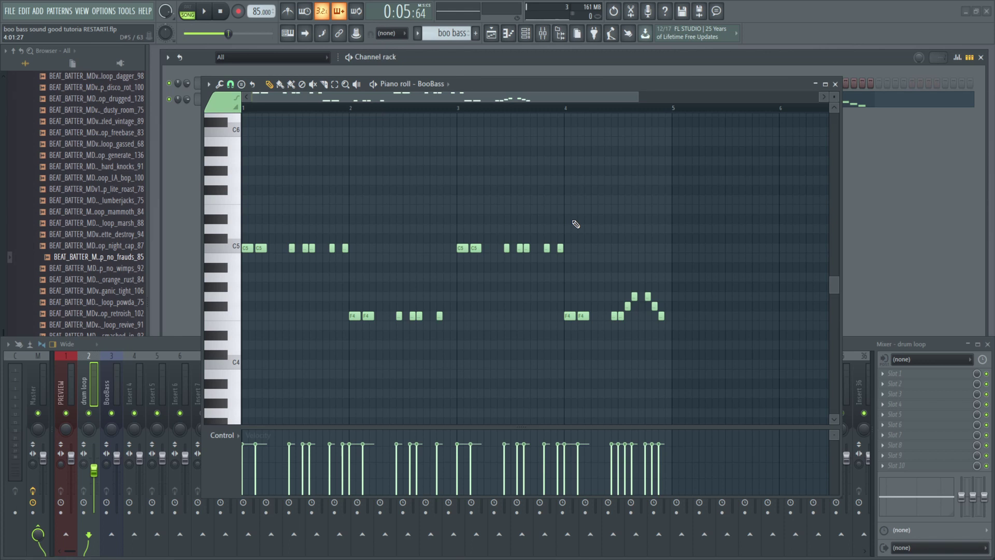
{"action": "left_click", "coordinate": [836, 85]}
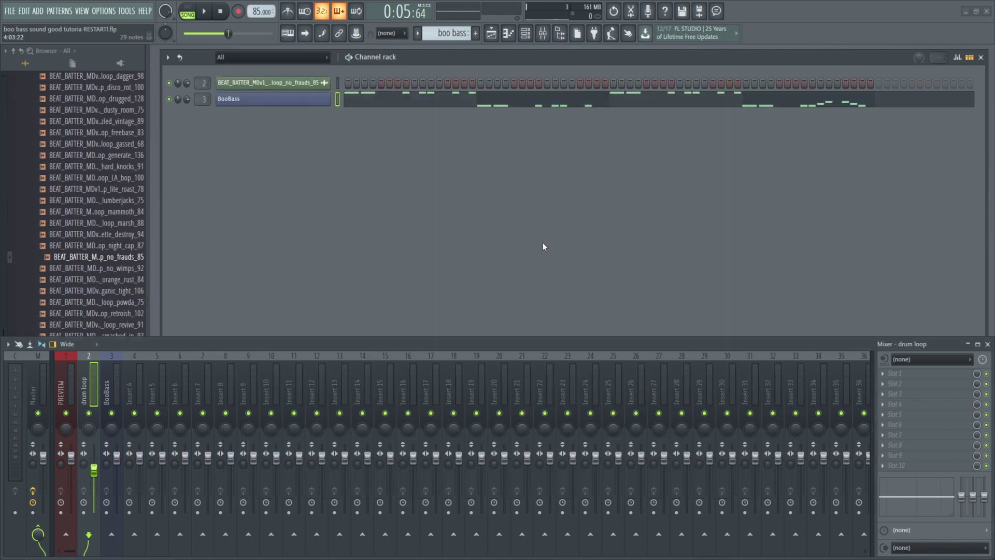
Turn the BooBass plugin's Mid knob down to its minimum and lower its Treble knob
{"action": "left_click", "coordinate": [118, 385]}
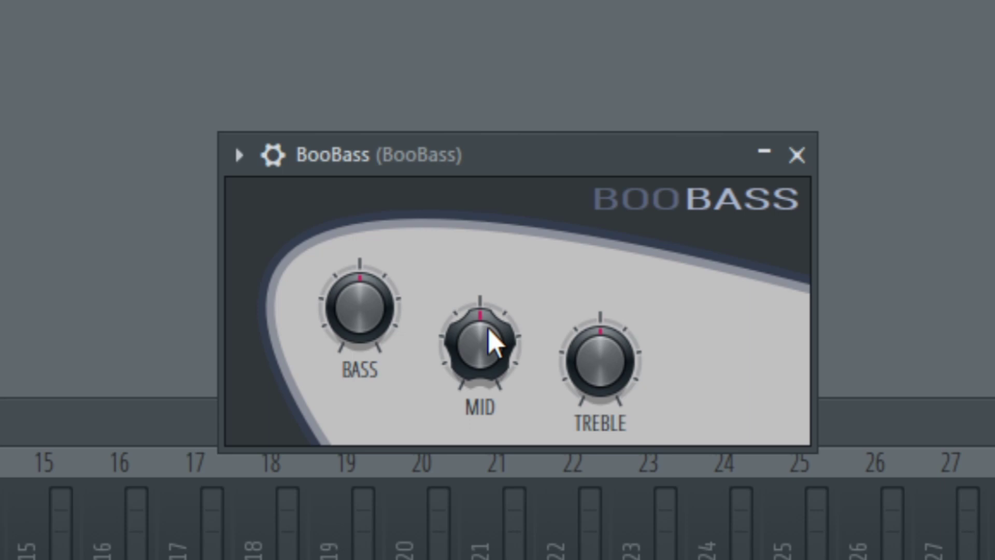
{"action": "mouse_move", "coordinate": [490, 339]}
{"action": "left_mouse_down"}
{"action": "mouse_move", "coordinate": [492, 394]}
{"action": "mouse_move", "coordinate": [506, 338]}
{"action": "left_mouse_up"}
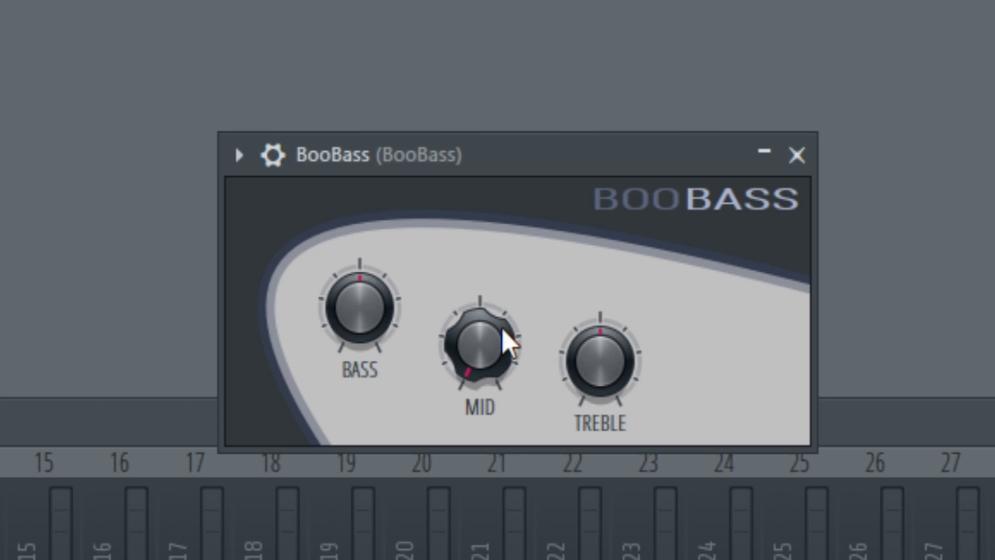
{"action": "left_click_drag", "start_coordinate": [605, 340], "coordinate": [607, 409]}
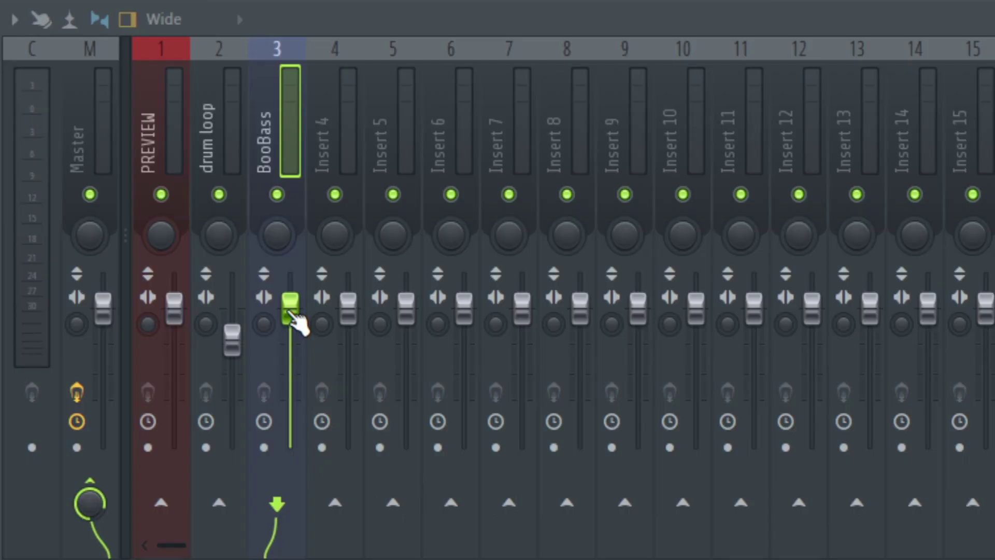
Raise the volume faders of the BooBass and PREVIEW mixer tracks, with BooBass at 125%
{"action": "left_click_drag", "start_coordinate": [291, 310], "coordinate": [290, 276]}
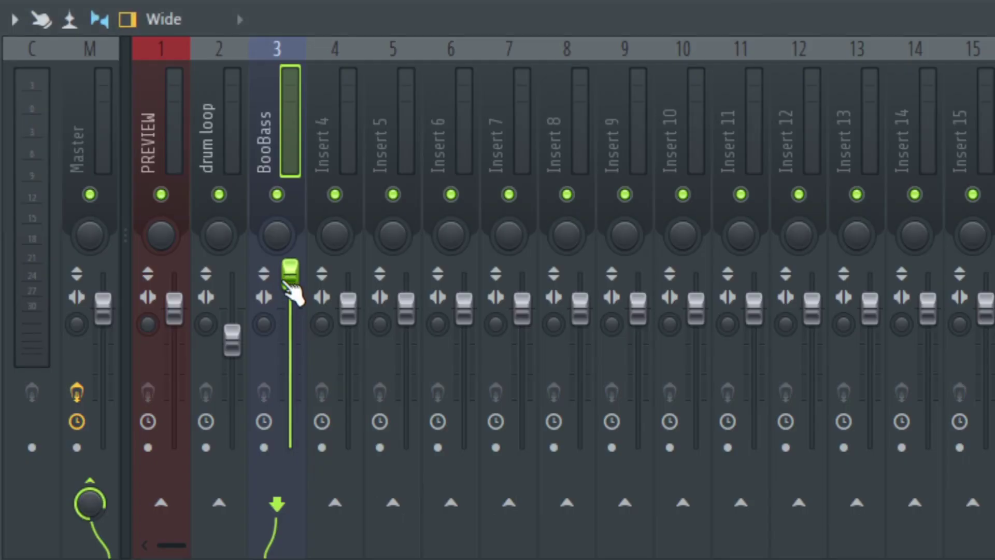
{"action": "left_click_drag", "start_coordinate": [173, 318], "coordinate": [174, 270]}
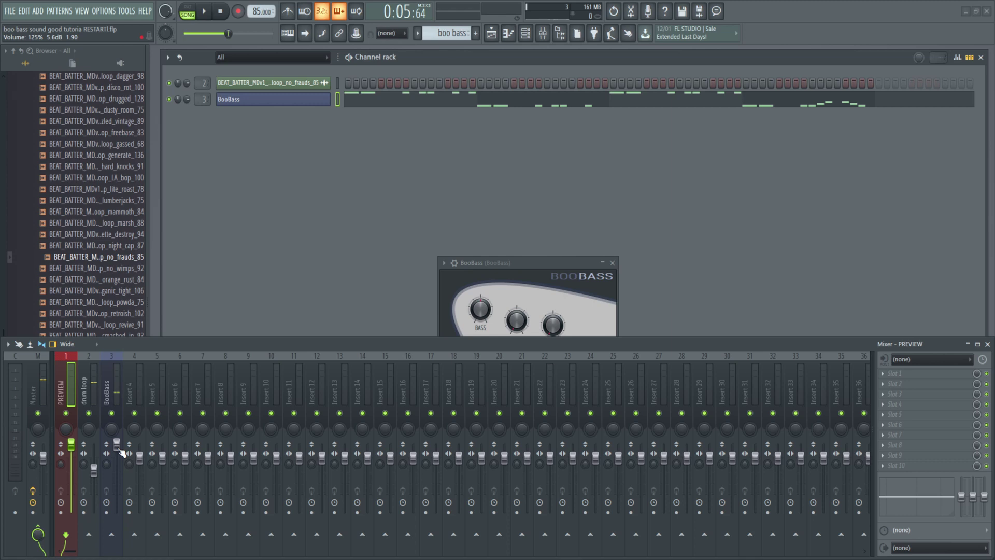
Insert Fruity Fast Dist in slot 1 of the BooBass mixer track and set the track's volume to 100%
{"action": "left_click", "coordinate": [114, 380]}
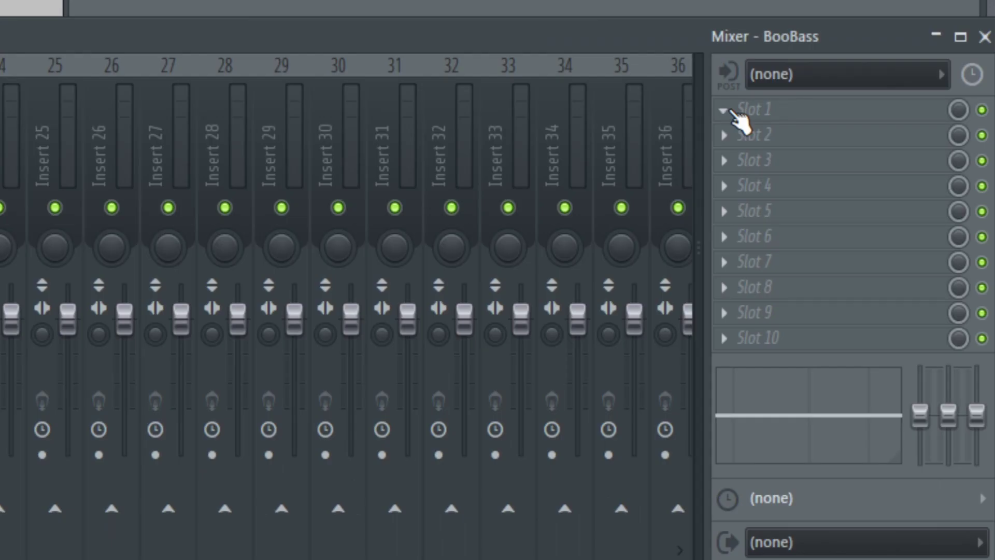
{"action": "left_click", "coordinate": [732, 112]}
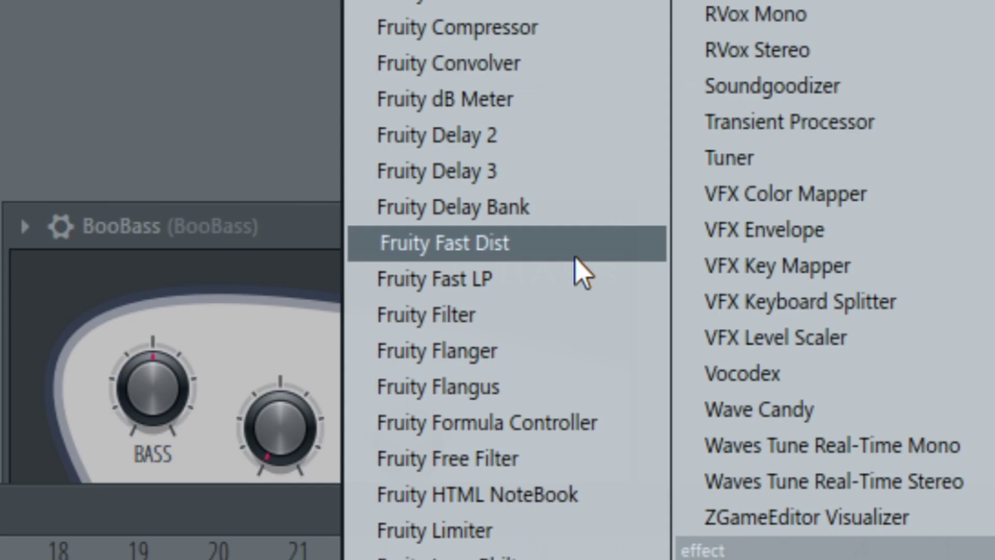
{"action": "left_click", "coordinate": [575, 257]}
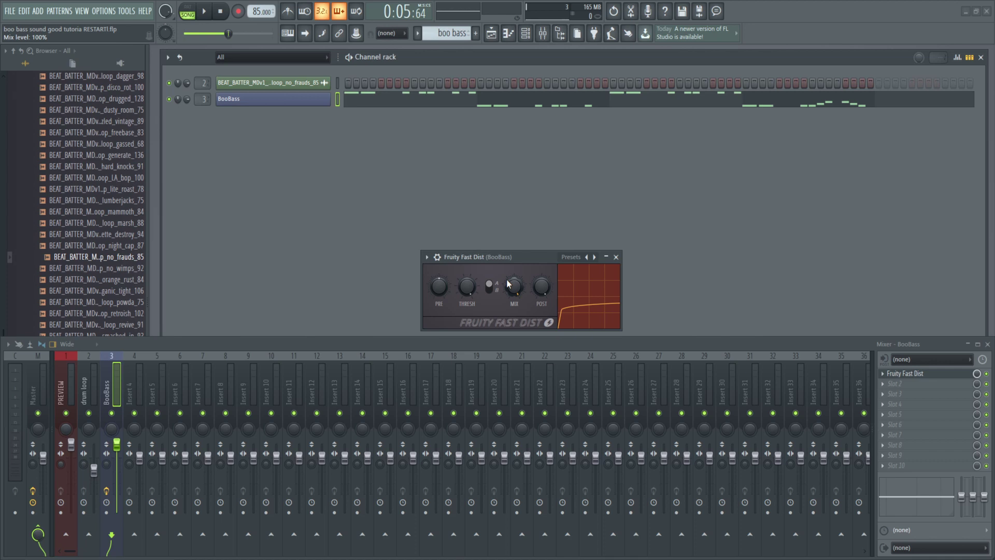
{"action": "left_click_drag", "start_coordinate": [116, 444], "coordinate": [116, 458]}
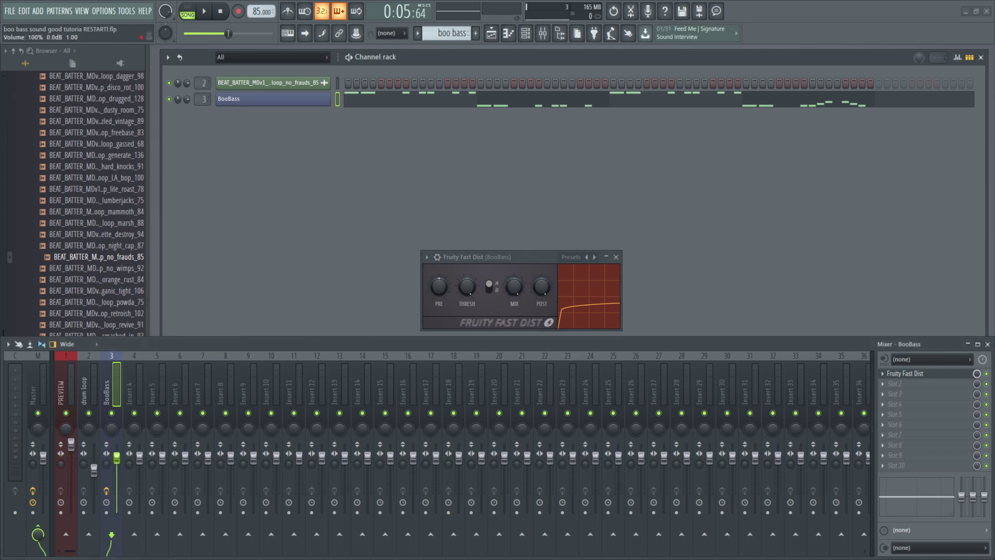
Play the arrangement to hear the distorted BooBass with the drum loop, and stop it
{"action": "left_click", "coordinate": [535, 258]}
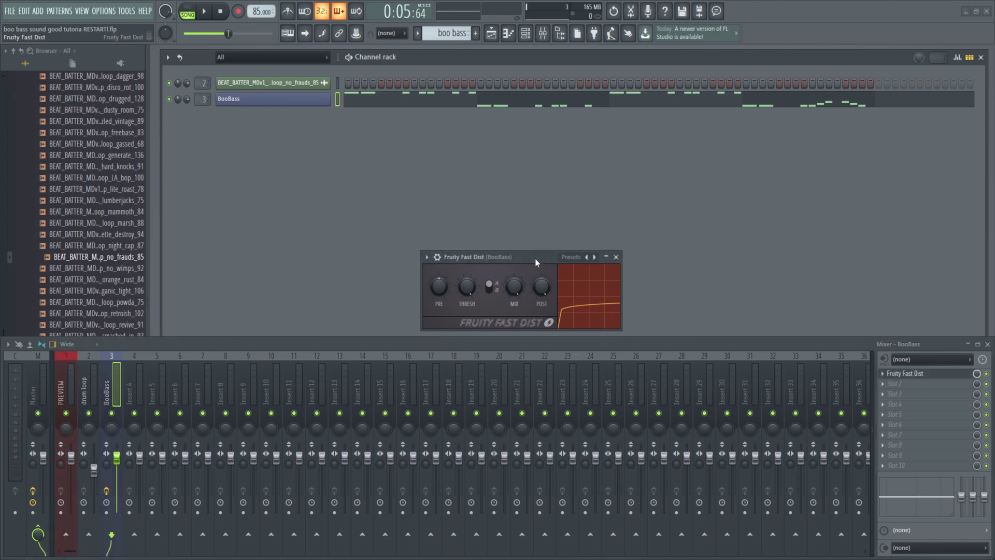
{"action": "key", "text": "space"}
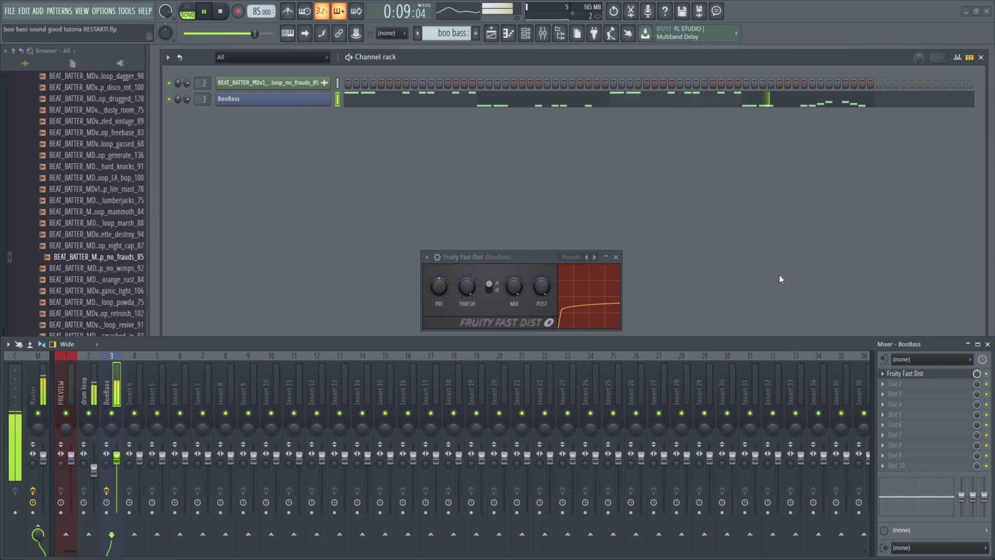
{"action": "key", "text": "space"}
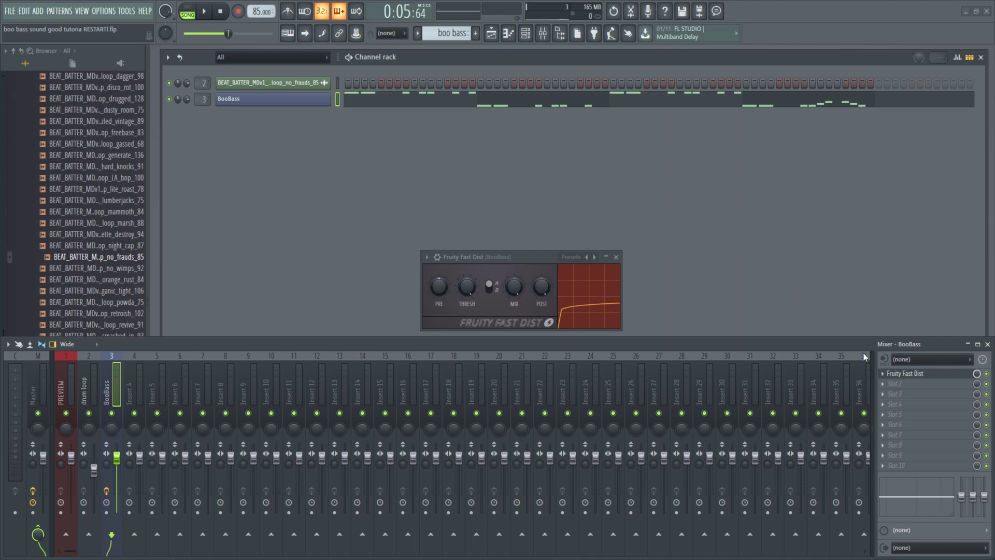
Insert Fruity Parametric EQ 2 in slot 3 of the BooBass mixer track and centre its window
{"action": "left_click", "coordinate": [885, 394]}
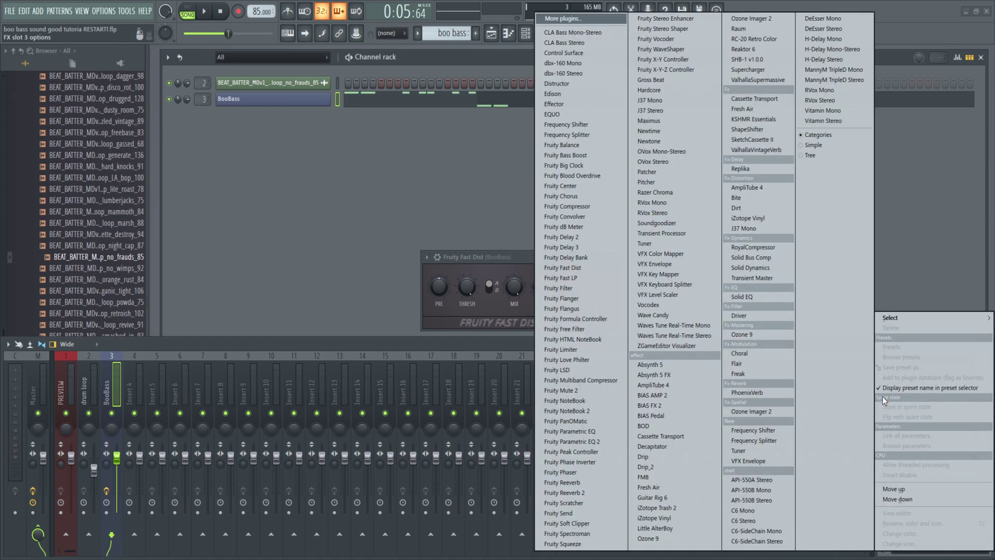
{"action": "left_click", "coordinate": [603, 441]}
{"action": "left_click_drag", "start_coordinate": [227, 53], "coordinate": [562, 199]}
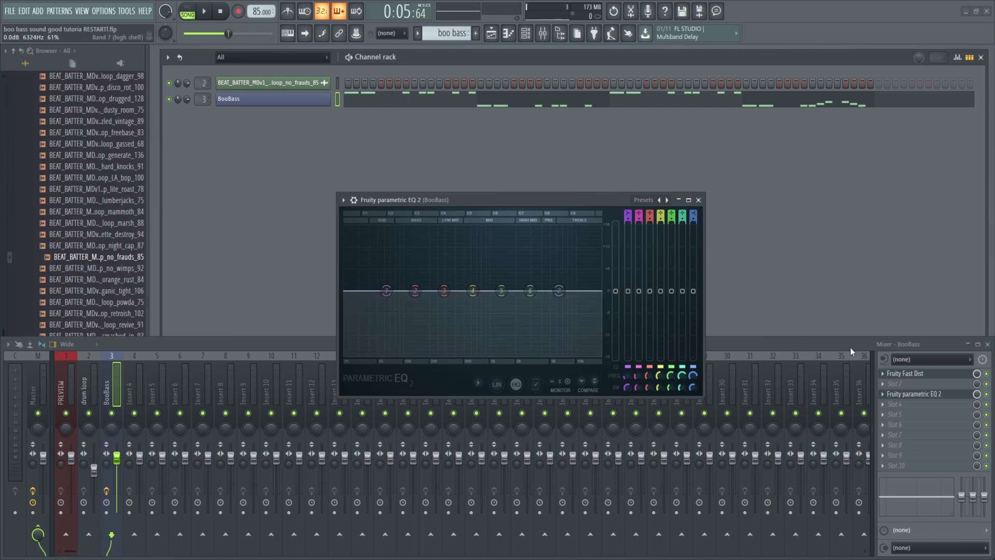
Bypass Fruity Fast Dist and play the bassline to examine its spectrum in Parametric EQ 2
{"action": "left_click", "coordinate": [989, 382]}
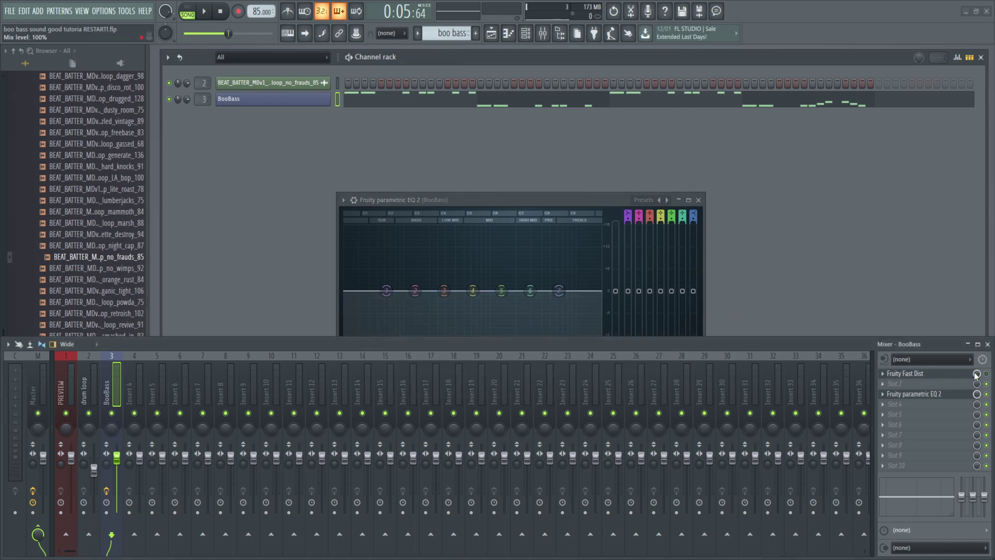
{"action": "left_click", "coordinate": [553, 202]}
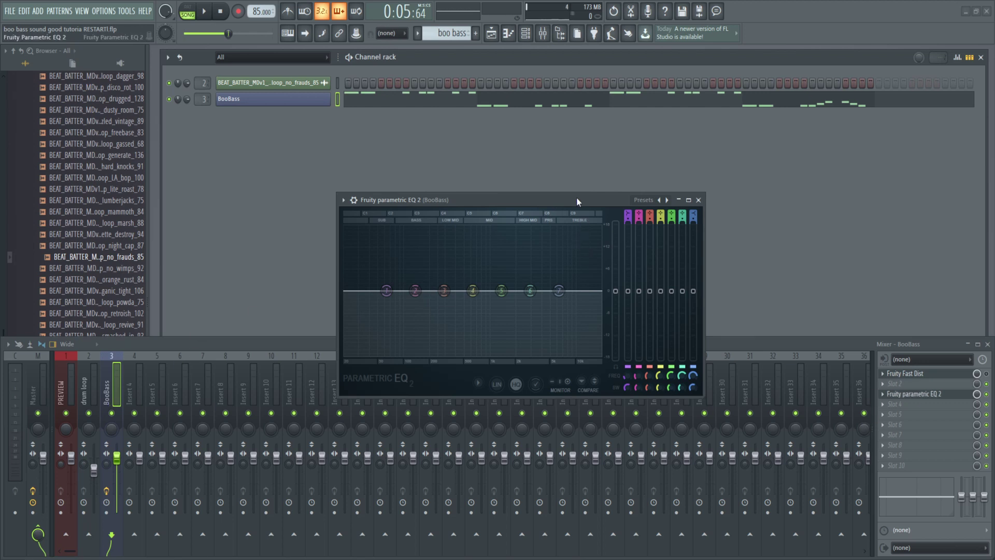
{"action": "key", "text": "space"}
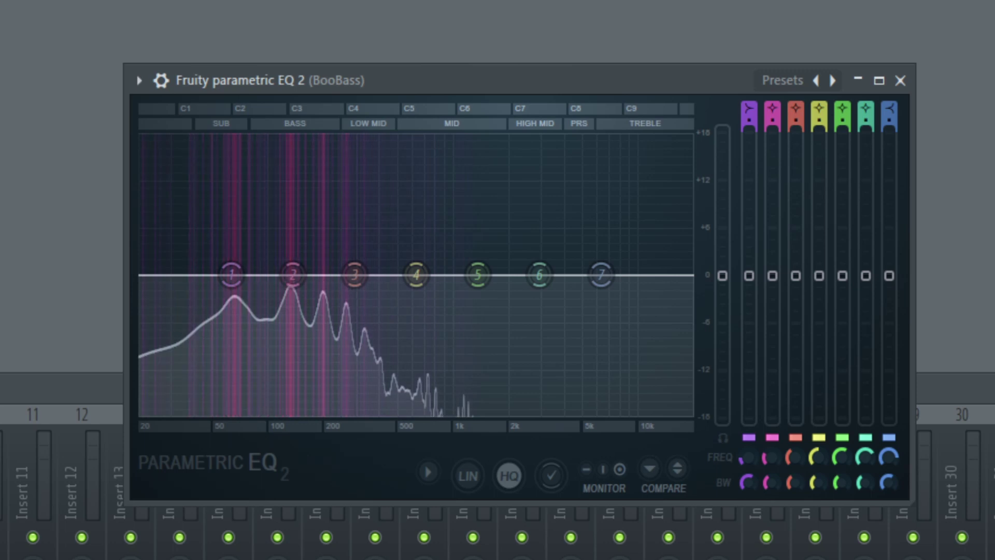
{"action": "key", "text": "F9"}
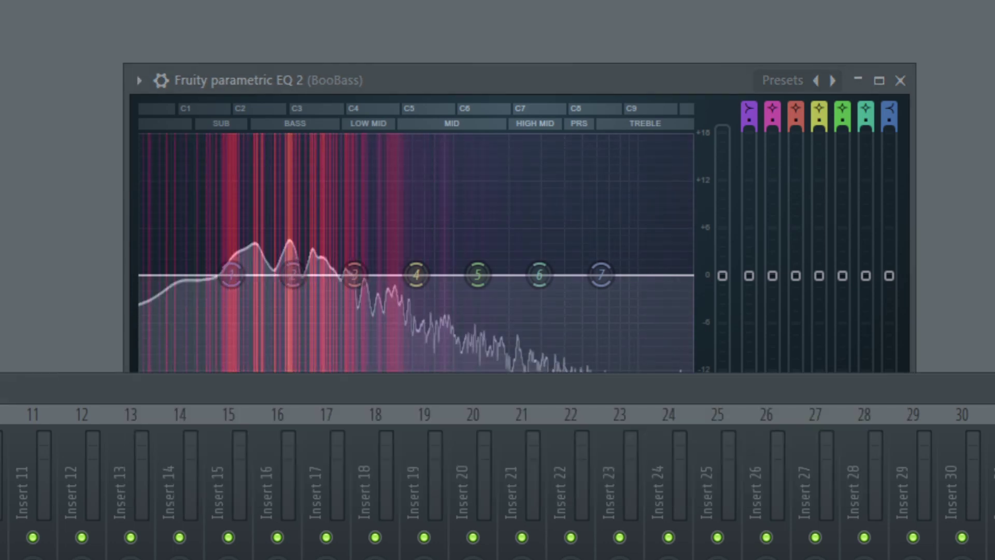
{"action": "left_click", "coordinate": [632, 101]}
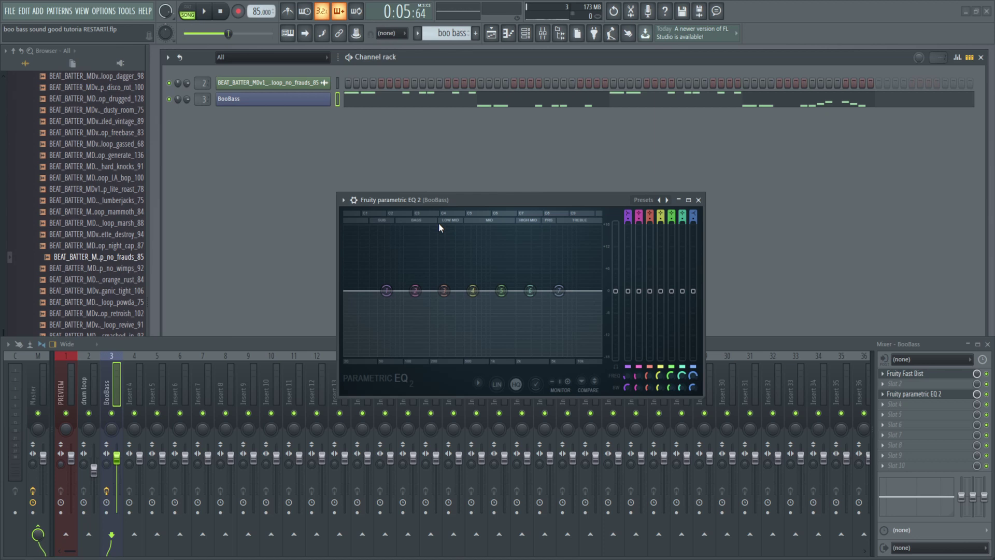
{"action": "key", "text": "Escape"}
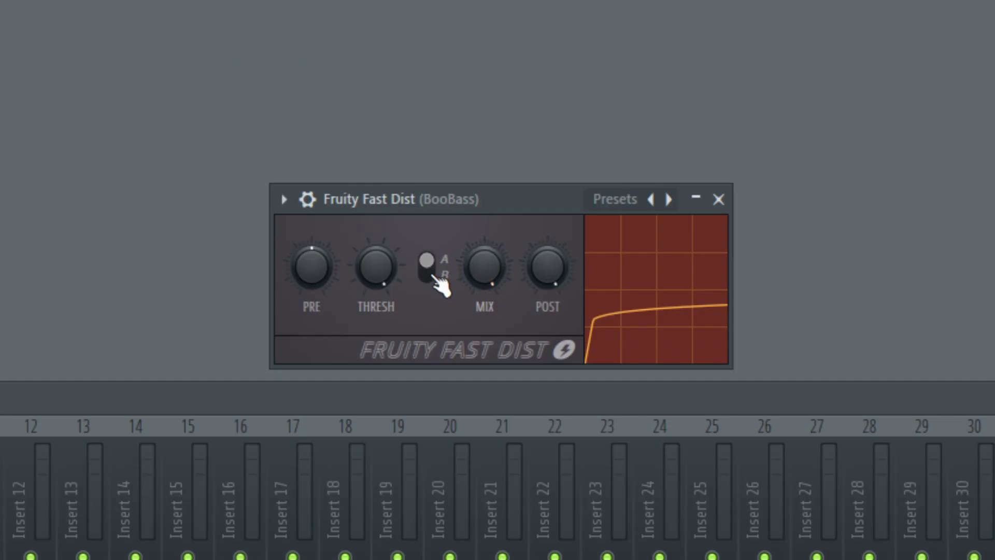
Compare distortion types A and B in Fruity Fast Dist, return to A and audition a higher Pre level
{"action": "left_click", "coordinate": [432, 280]}
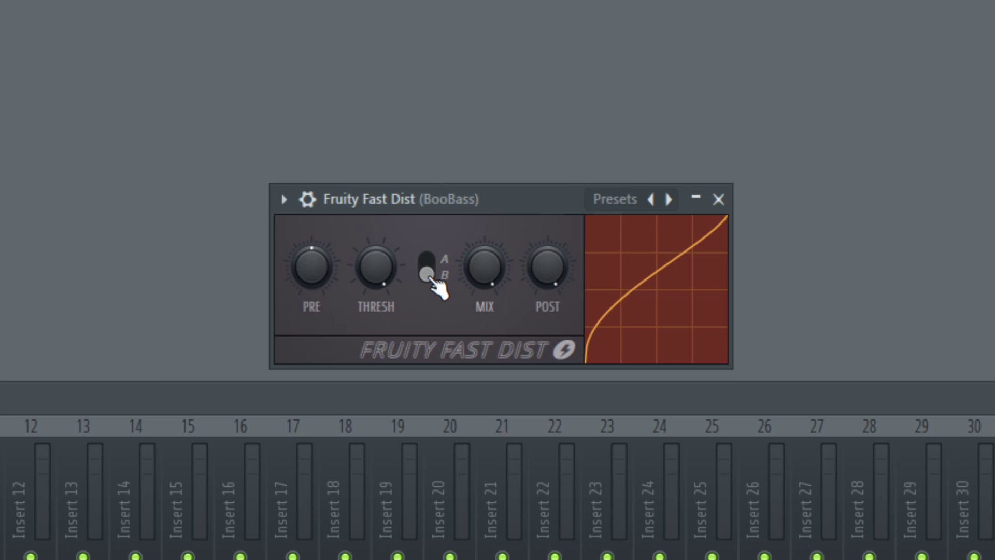
{"action": "left_click", "coordinate": [427, 267]}
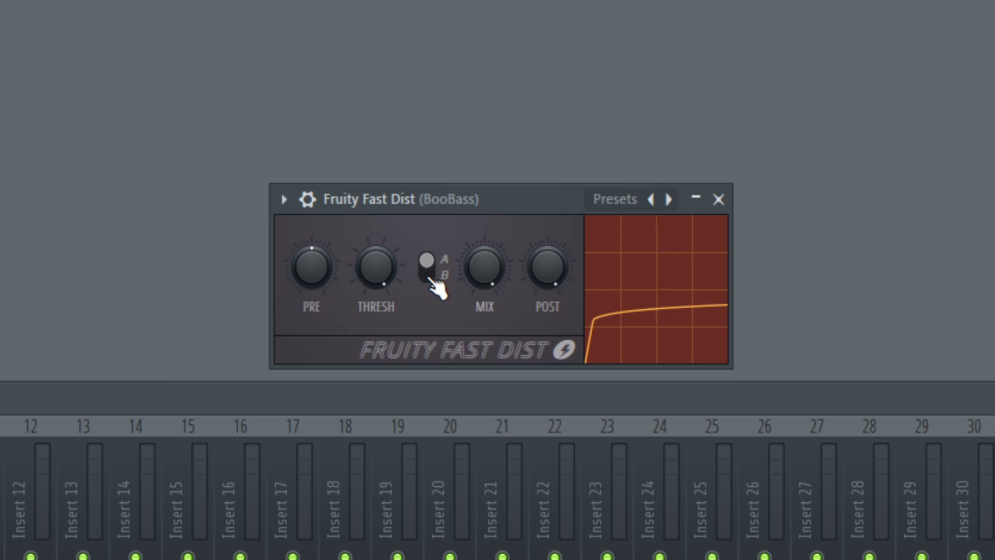
{"action": "left_click", "coordinate": [428, 278]}
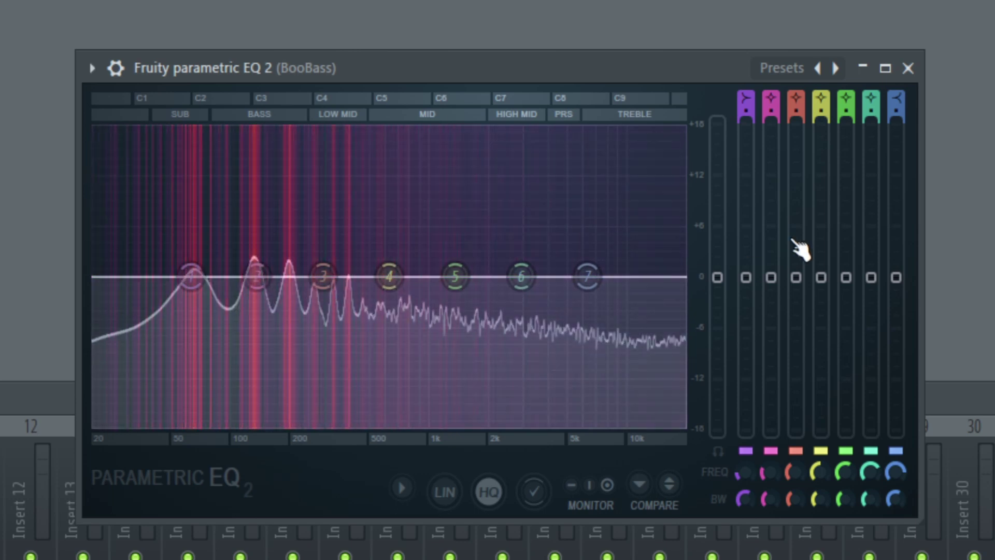
{"action": "left_click", "coordinate": [908, 67]}
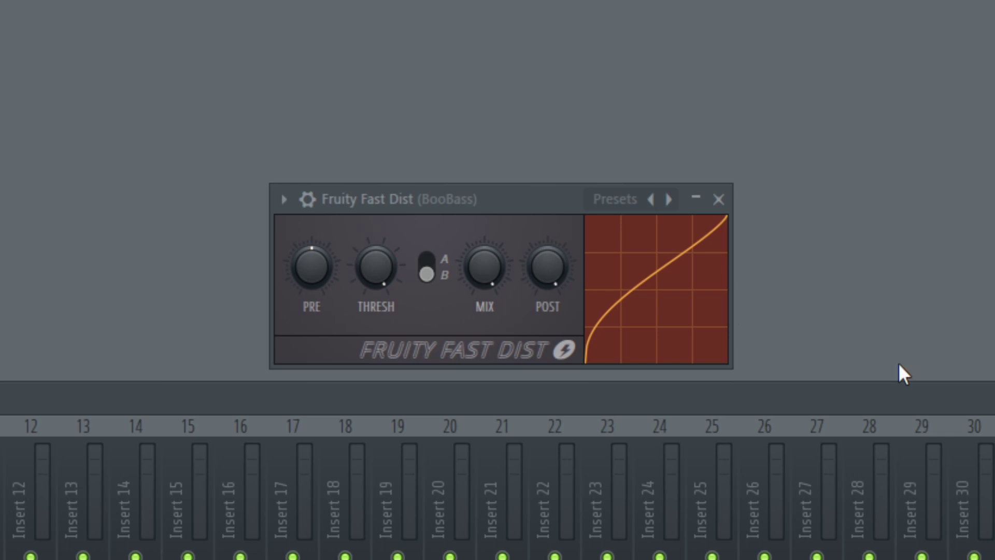
{"action": "left_click", "coordinate": [434, 272]}
{"action": "left_click_drag", "start_coordinate": [305, 288], "coordinate": [305, 262]}
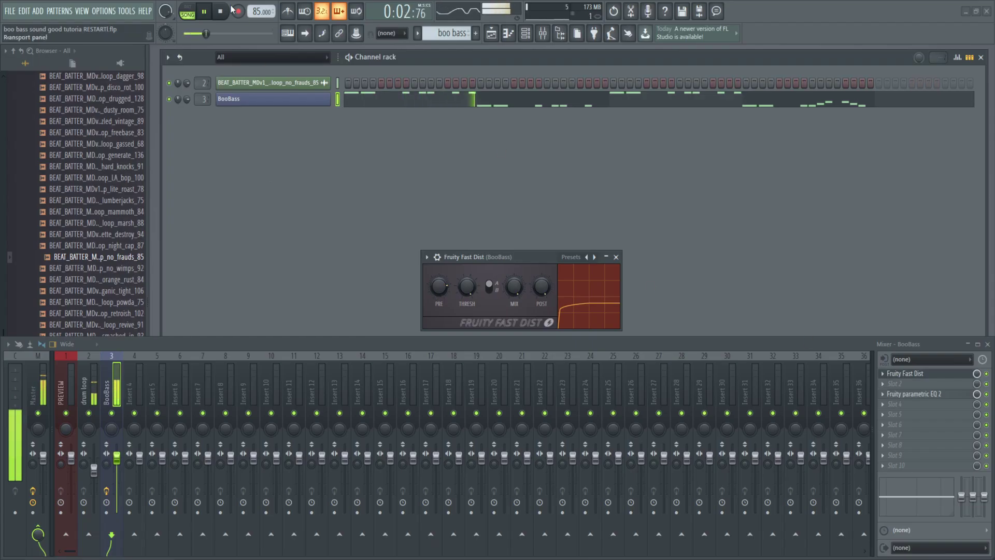
{"action": "key", "text": "space"}
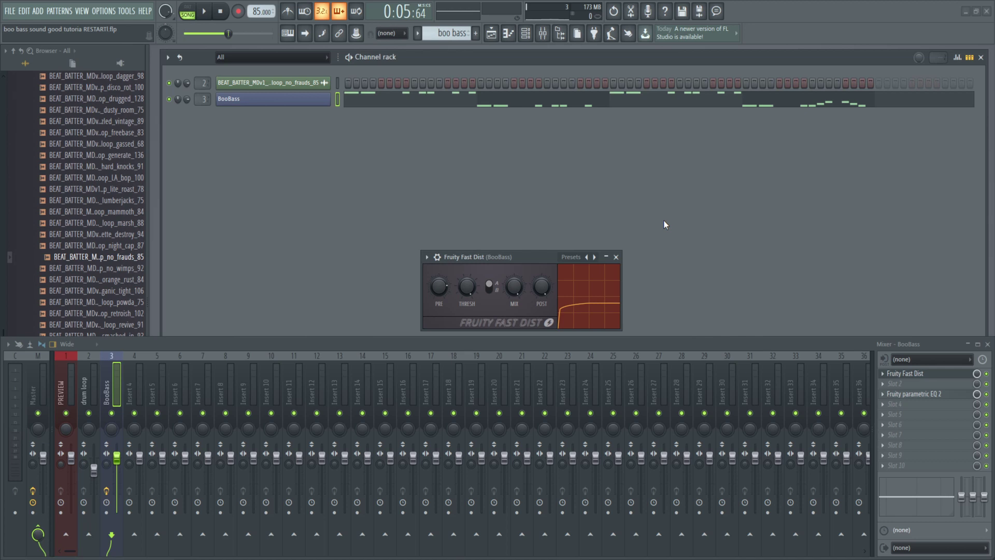
Check the Parametric EQ 2 display again and close both BooBass effect windows
{"action": "left_click", "coordinate": [914, 394]}
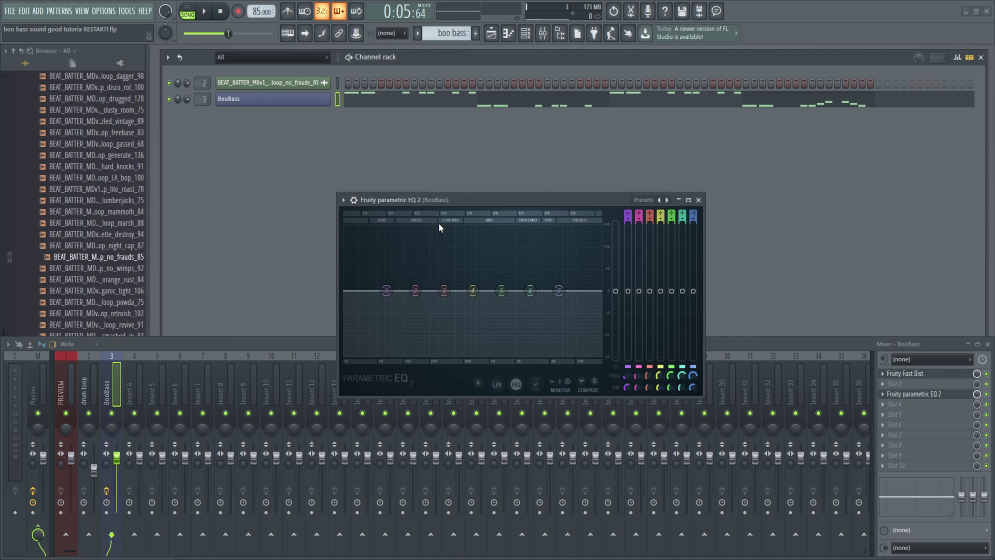
{"action": "left_click", "coordinate": [699, 200]}
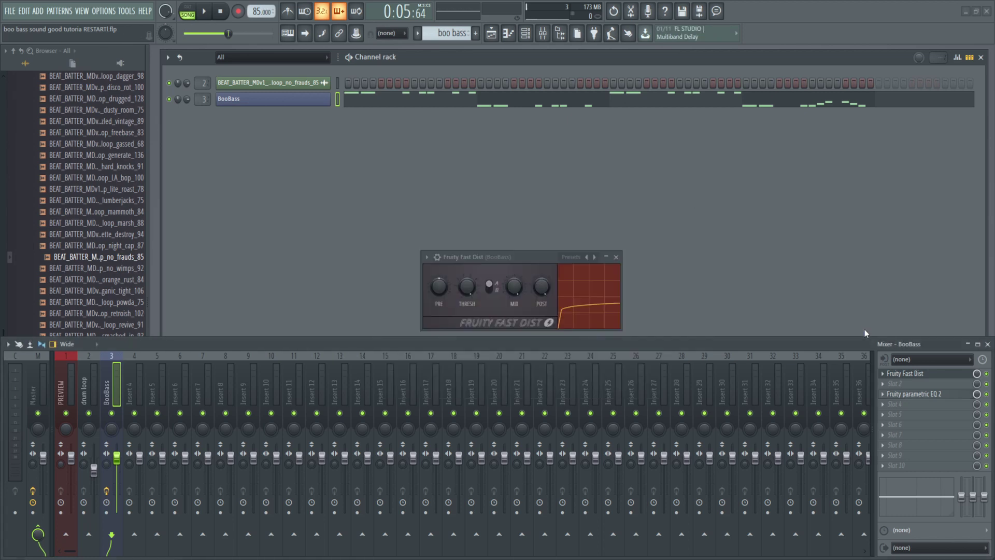
{"action": "left_click", "coordinate": [615, 257]}
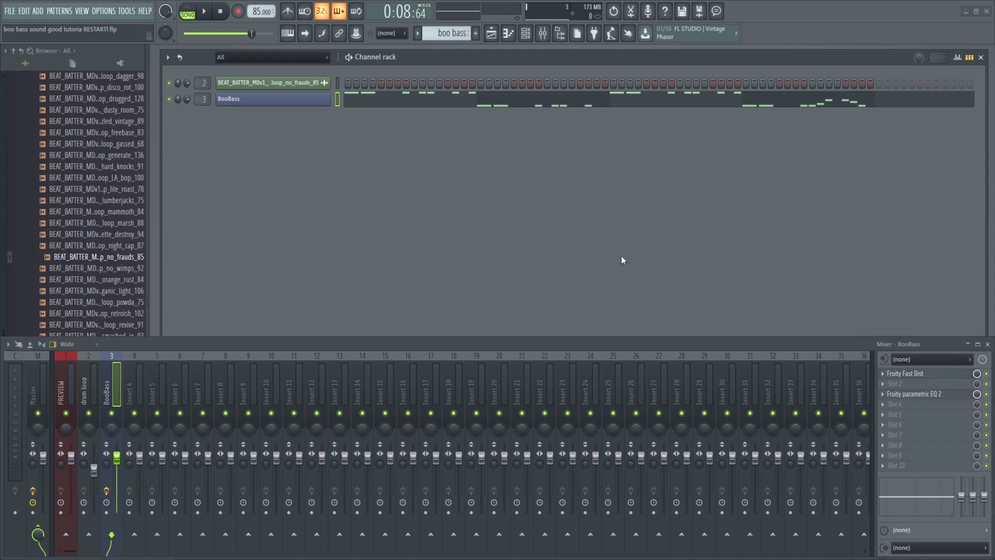
Delete Fruity Fast Dist and Fruity Parametric EQ 2 from the BooBass mixer track's effect slots
{"action": "left_click", "coordinate": [881, 373]}
{"action": "left_click", "coordinate": [894, 316]}
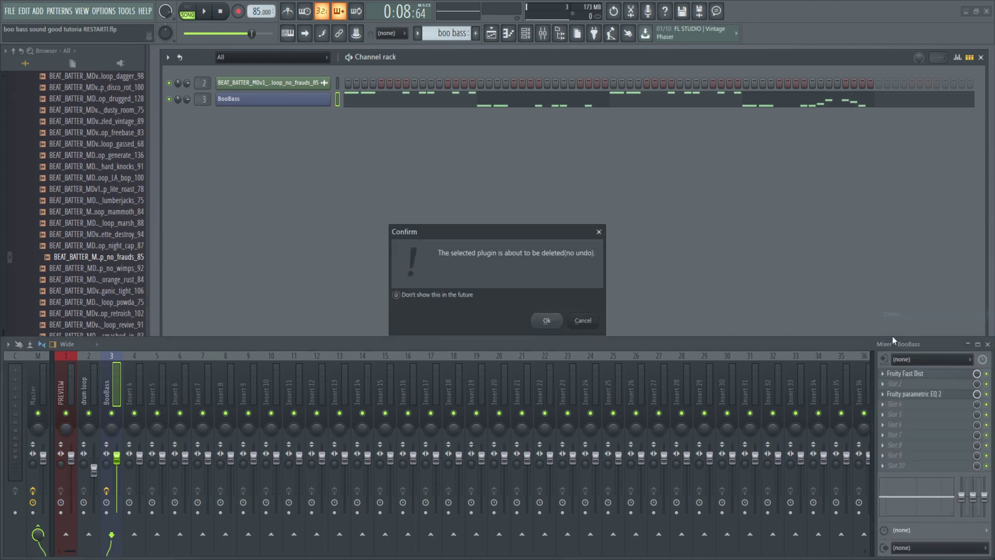
{"action": "left_click", "coordinate": [546, 320]}
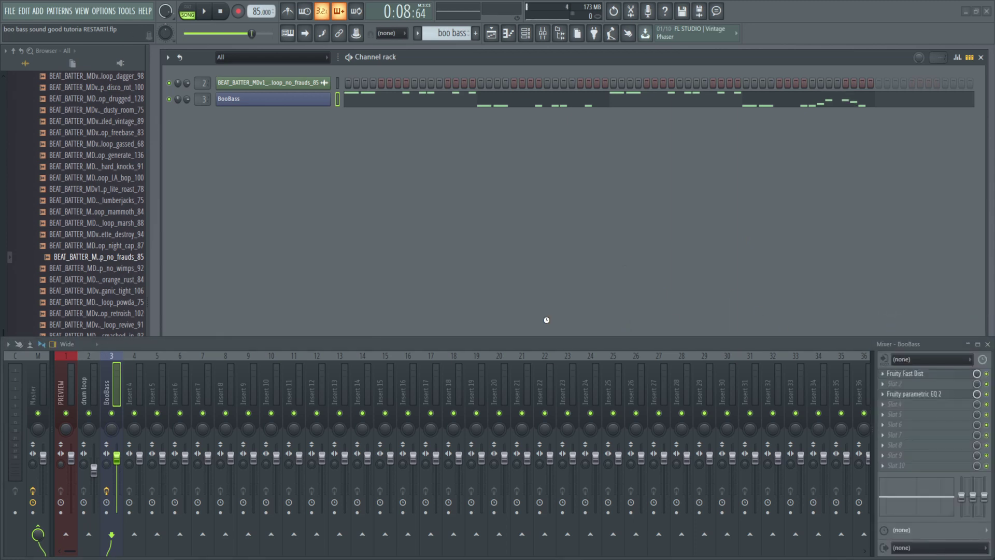
{"action": "left_click", "coordinate": [881, 393]}
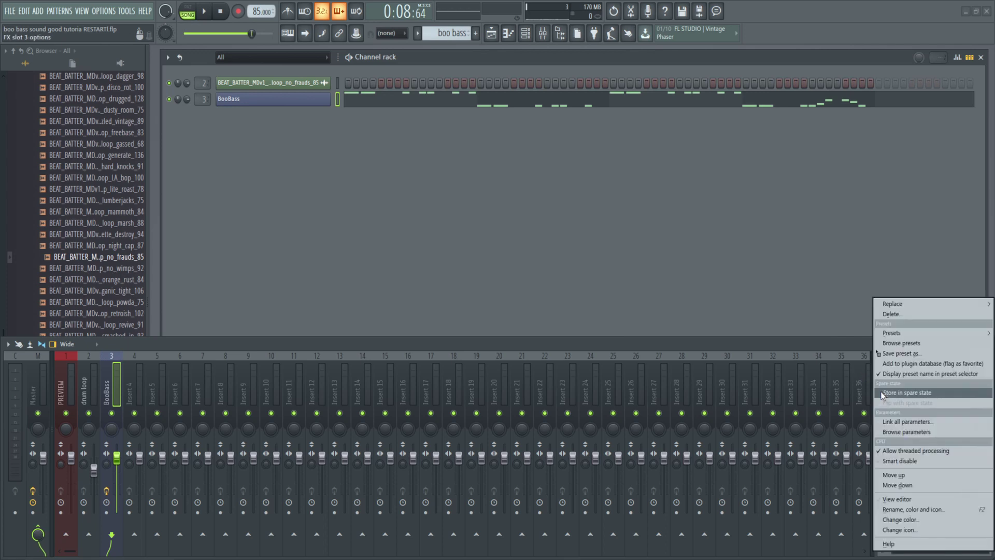
{"action": "left_click", "coordinate": [899, 317]}
{"action": "left_click", "coordinate": [547, 320]}
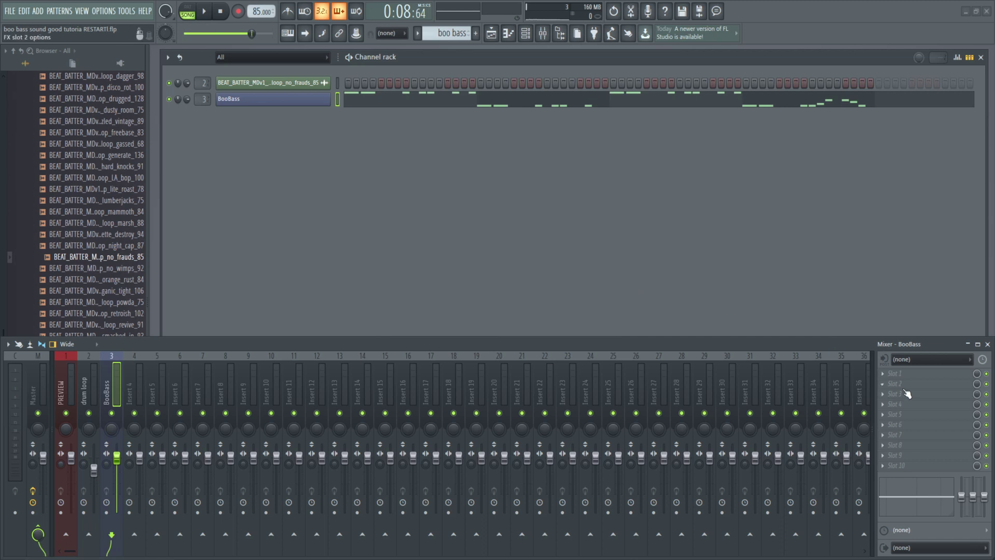
Return the BooBass Mid and Treble knobs to their centre positions, close the plugin and audition the beat
{"action": "left_click", "coordinate": [283, 100]}
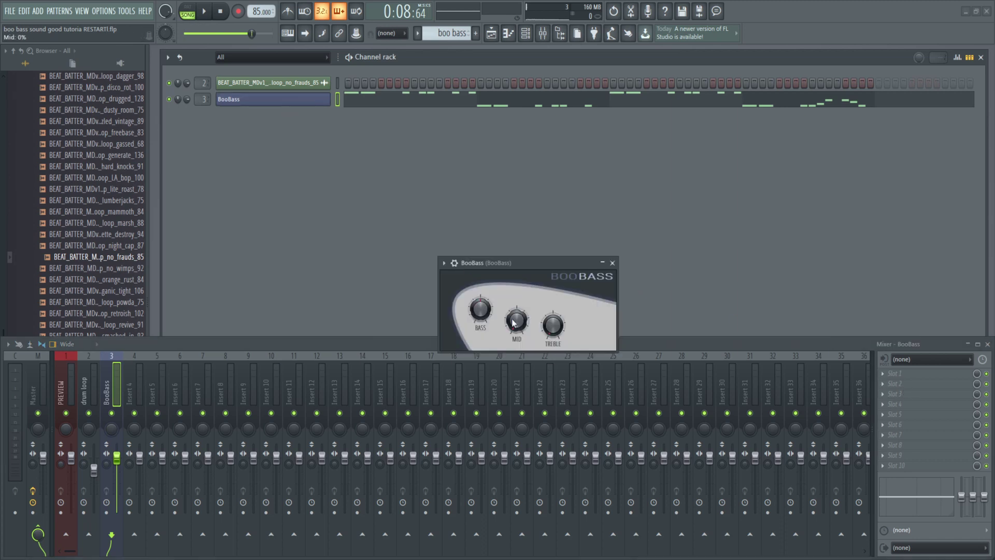
{"action": "left_click_drag", "start_coordinate": [523, 330], "coordinate": [523, 319]}
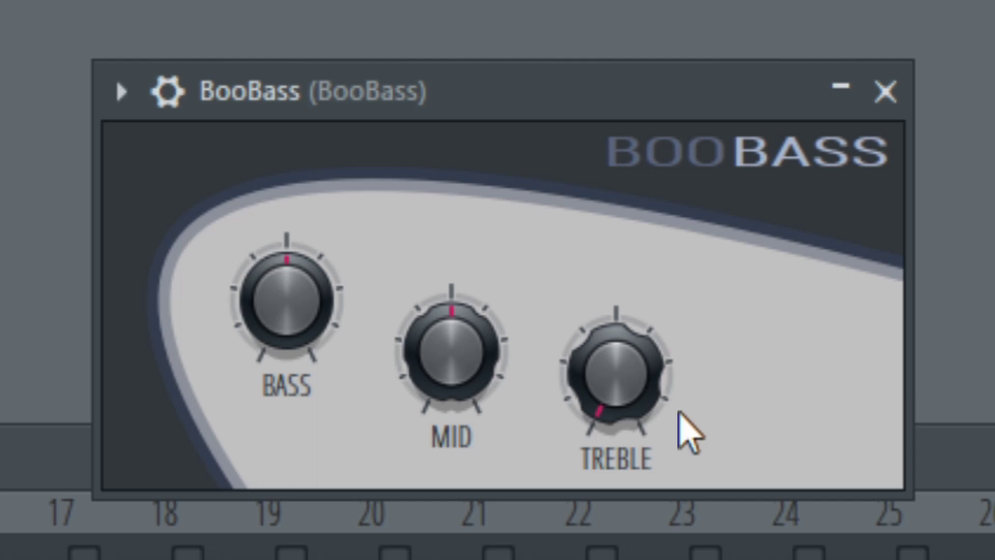
{"action": "mouse_move", "coordinate": [660, 406]}
{"action": "left_mouse_down"}
{"action": "mouse_move", "coordinate": [660, 394]}
{"action": "mouse_move", "coordinate": [660, 406]}
{"action": "left_mouse_up"}
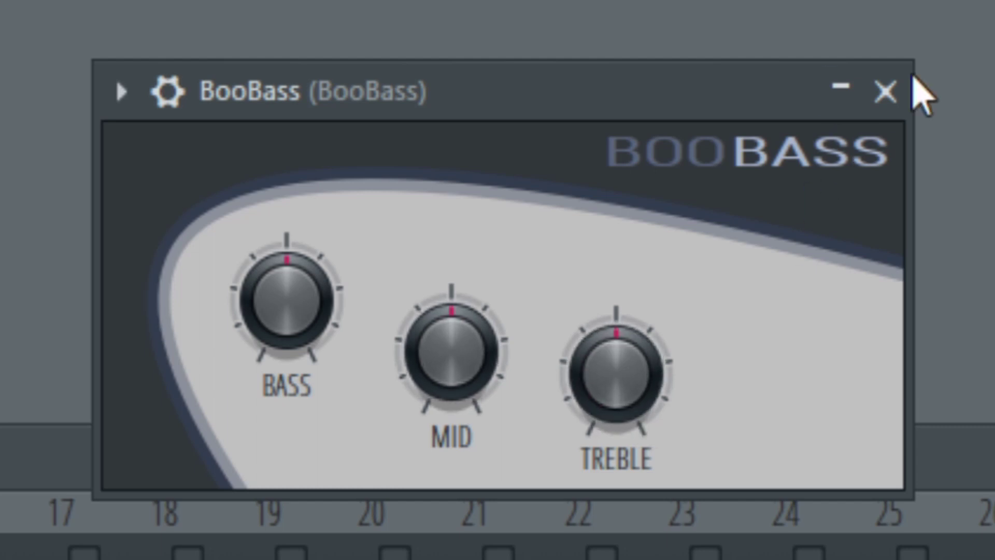
{"action": "left_click", "coordinate": [905, 89]}
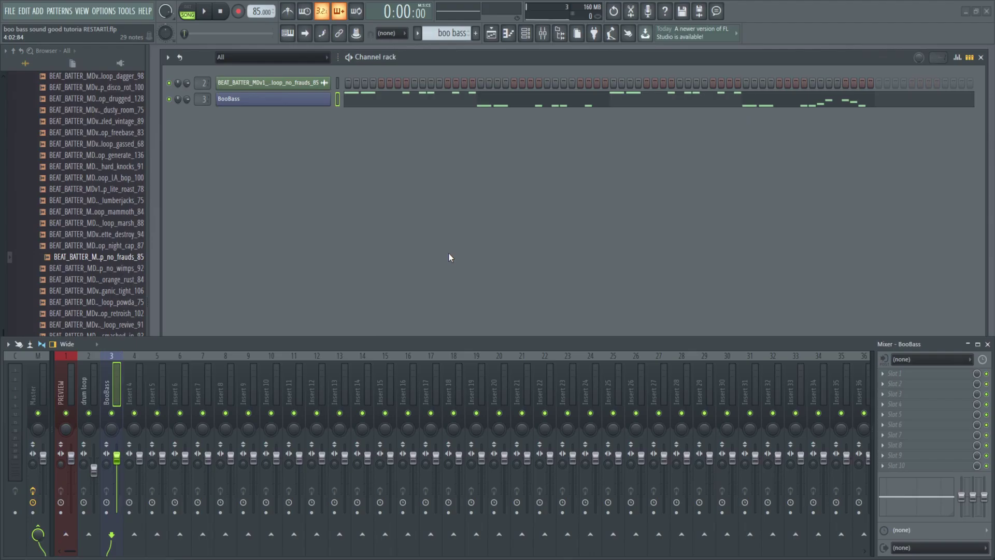
{"action": "key", "text": "space"}
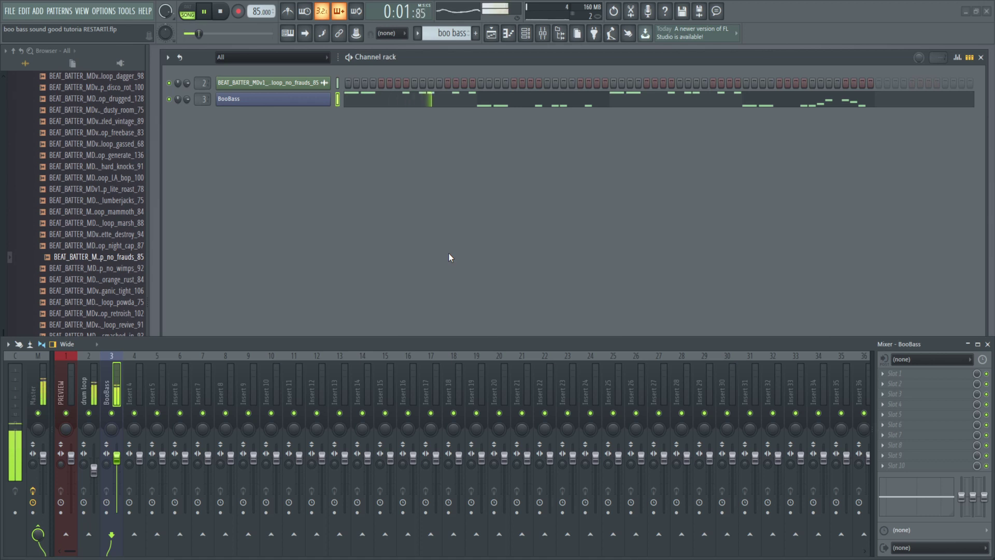
{"action": "key", "text": "space"}
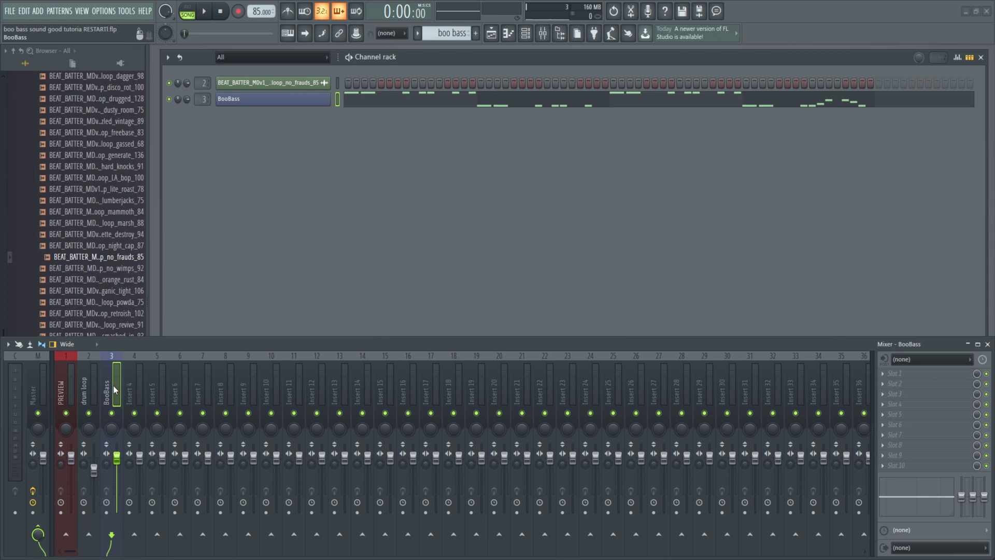
Insert Frequency Splitter in slot 1 of the BooBass mixer track and set its Low, Mid and High sends to 1
{"action": "left_click", "coordinate": [887, 376]}
{"action": "mouse_move", "coordinate": [887, 366]}
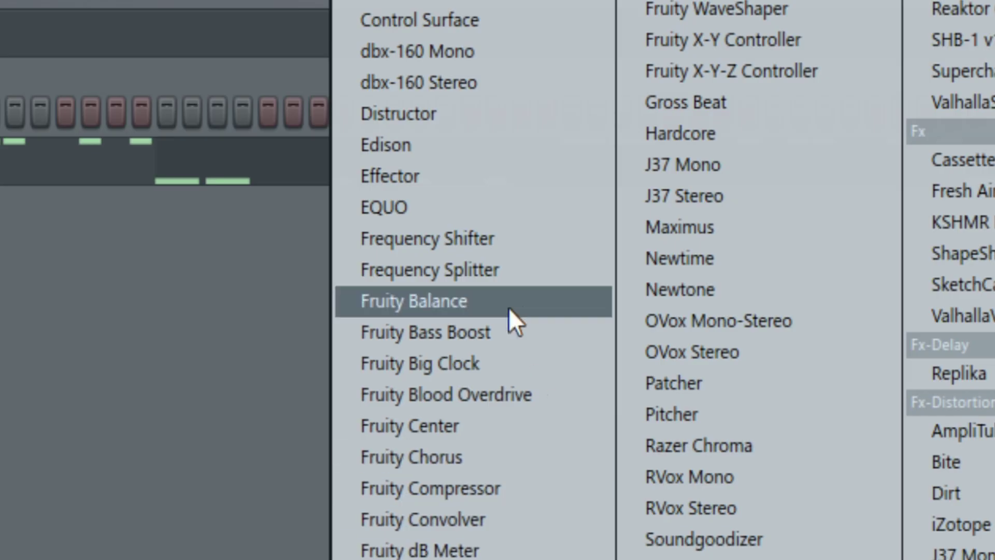
{"action": "left_click", "coordinate": [524, 262]}
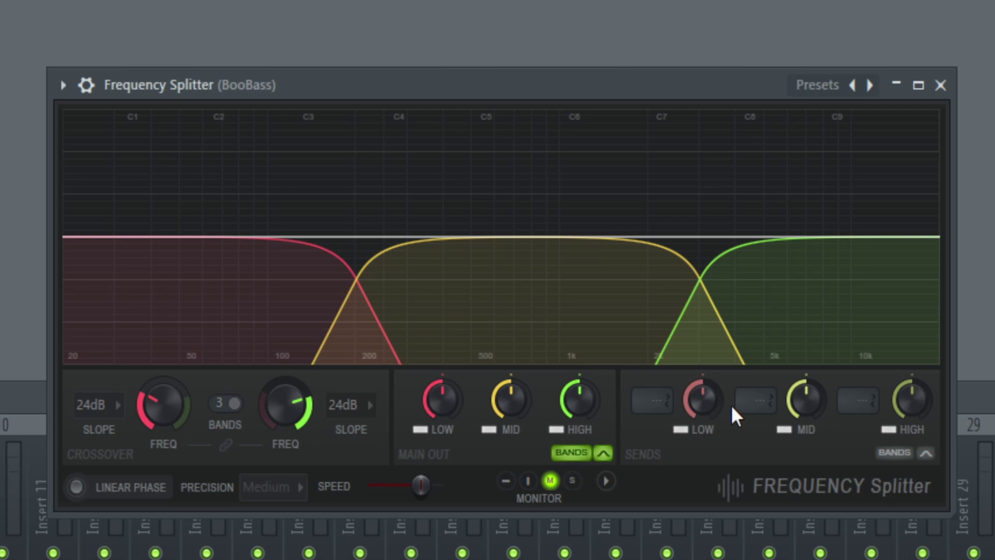
{"action": "left_click", "coordinate": [111, 381]}
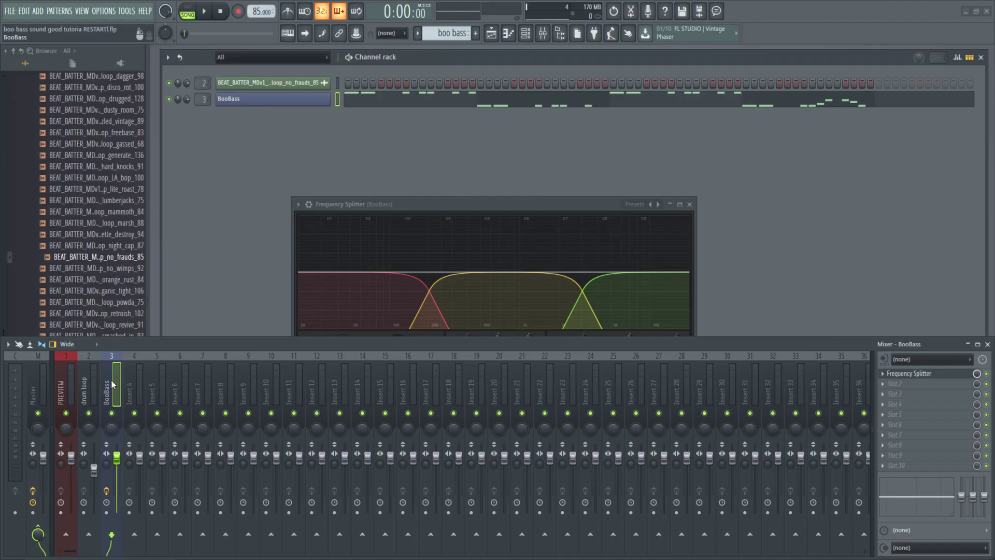
{"action": "left_click", "coordinate": [517, 215]}
{"action": "left_click_drag", "start_coordinate": [607, 345], "coordinate": [653, 340]}
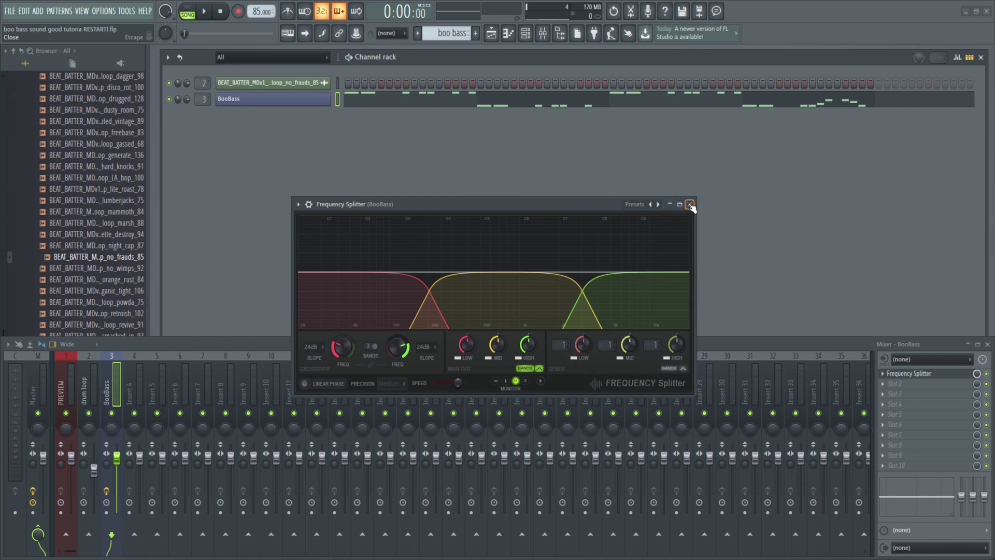
Sidechain the BooBass mixer track to Insert 4, Insert 5 and Insert 6
{"action": "left_click", "coordinate": [122, 383]}
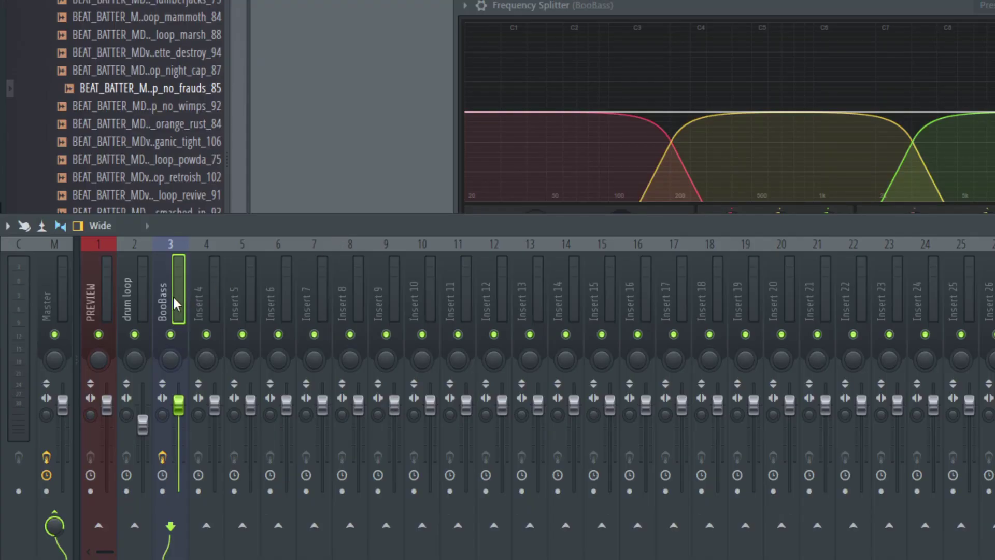
{"action": "right_click", "coordinate": [205, 525]}
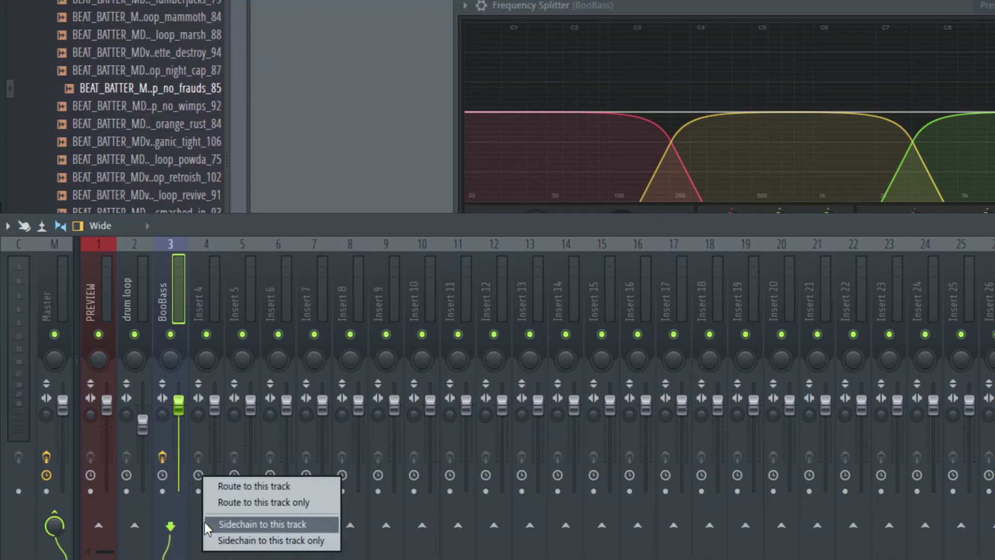
{"action": "left_click", "coordinate": [207, 522]}
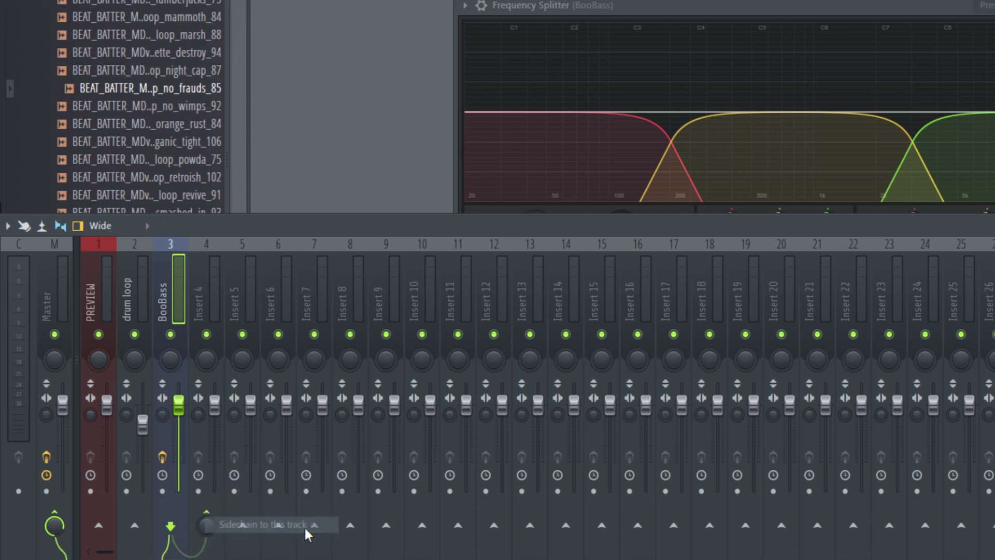
{"action": "right_click", "coordinate": [234, 526]}
{"action": "left_click", "coordinate": [294, 524]}
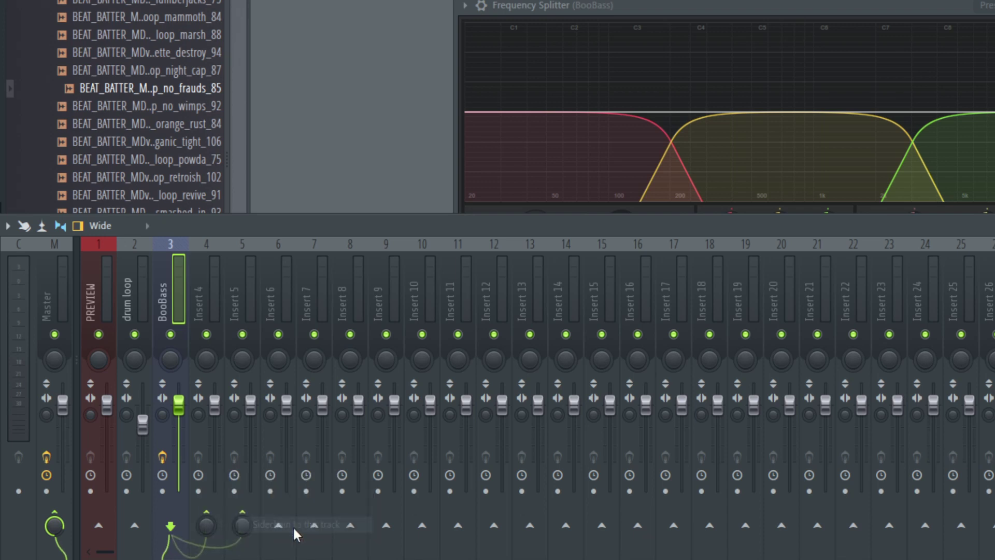
{"action": "right_click", "coordinate": [278, 524]}
{"action": "left_click", "coordinate": [318, 522]}
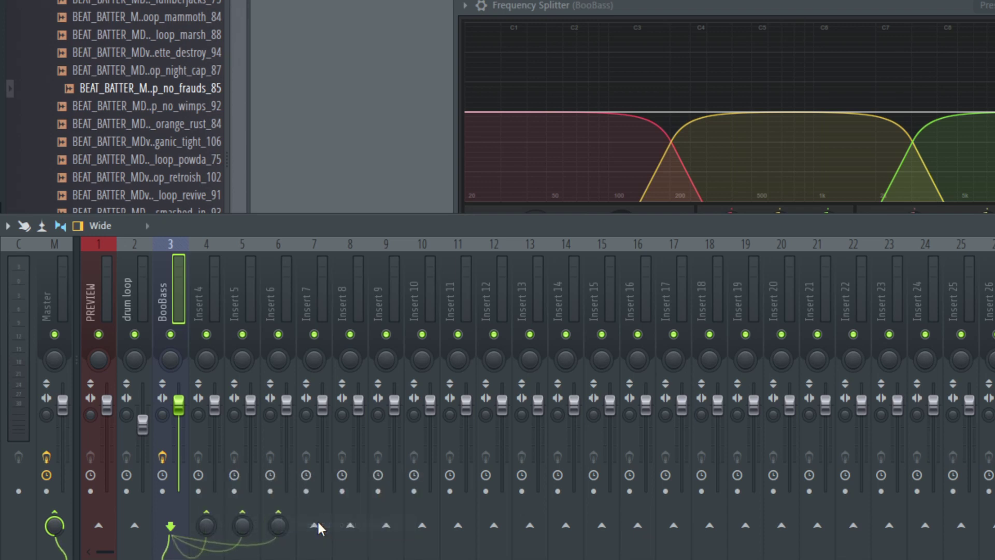
Rename mixer track Insert 4 as "bass lo"
{"action": "left_click", "coordinate": [215, 278]}
{"action": "right_click", "coordinate": [215, 278]}
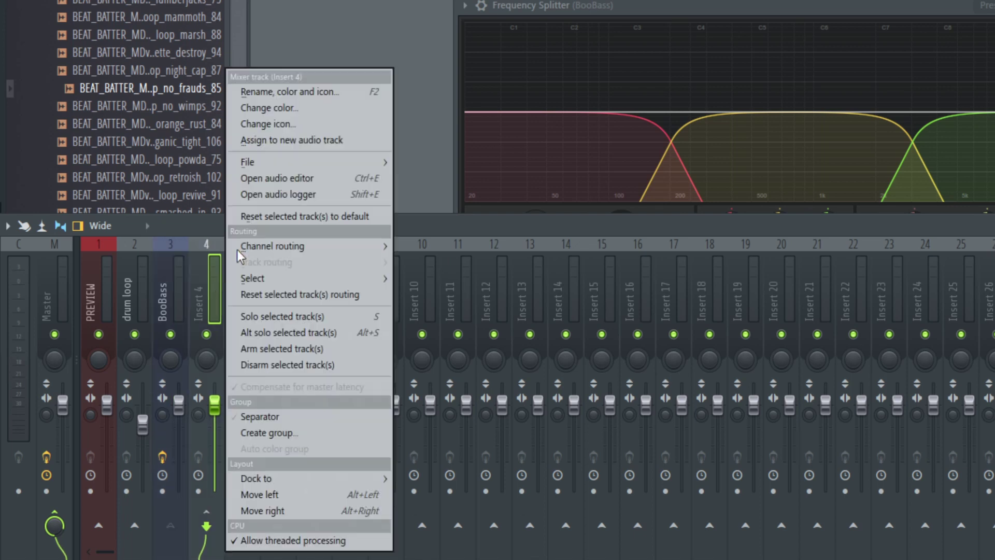
{"action": "left_click", "coordinate": [324, 90]}
{"action": "type", "text": "bass lo"}
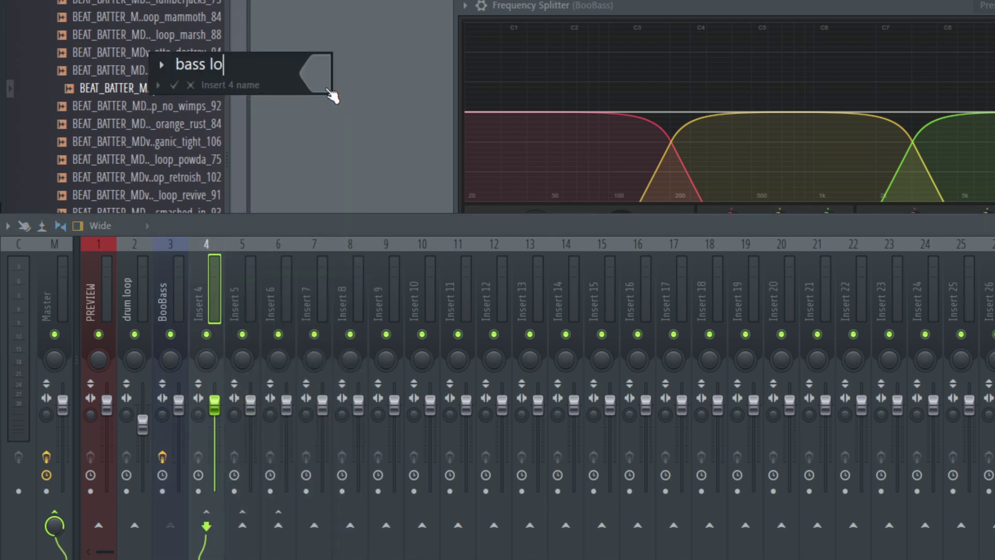
{"action": "key", "text": "Return"}
Rename mixer track Insert 5 as "bass mid"
{"action": "left_click", "coordinate": [244, 278]}
{"action": "right_click", "coordinate": [245, 279]}
{"action": "left_click", "coordinate": [353, 91]}
{"action": "type", "text": "bass mid"}
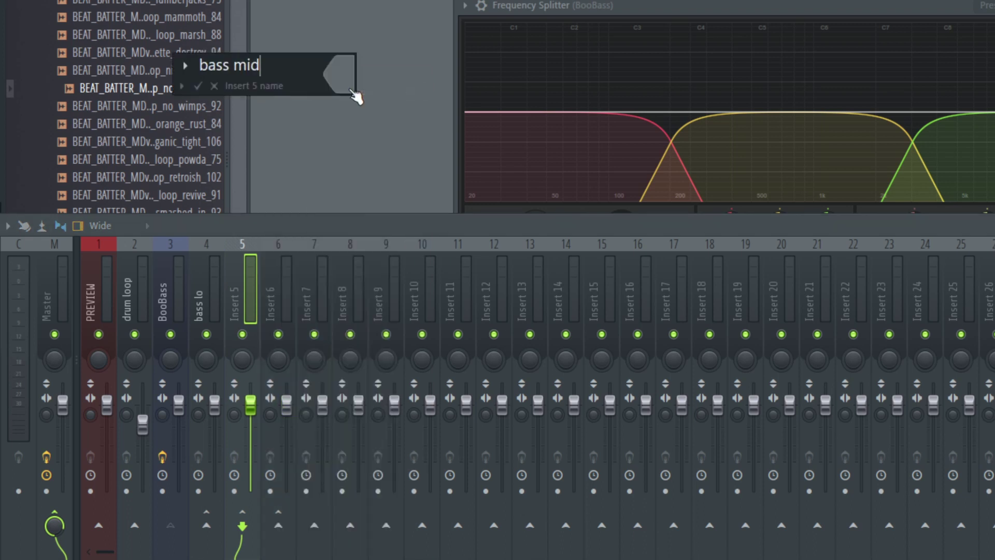
{"action": "key", "text": "Return"}
Rename mixer track Insert 6 as "bass hi"
{"action": "left_click", "coordinate": [275, 285]}
{"action": "right_click", "coordinate": [276, 284]}
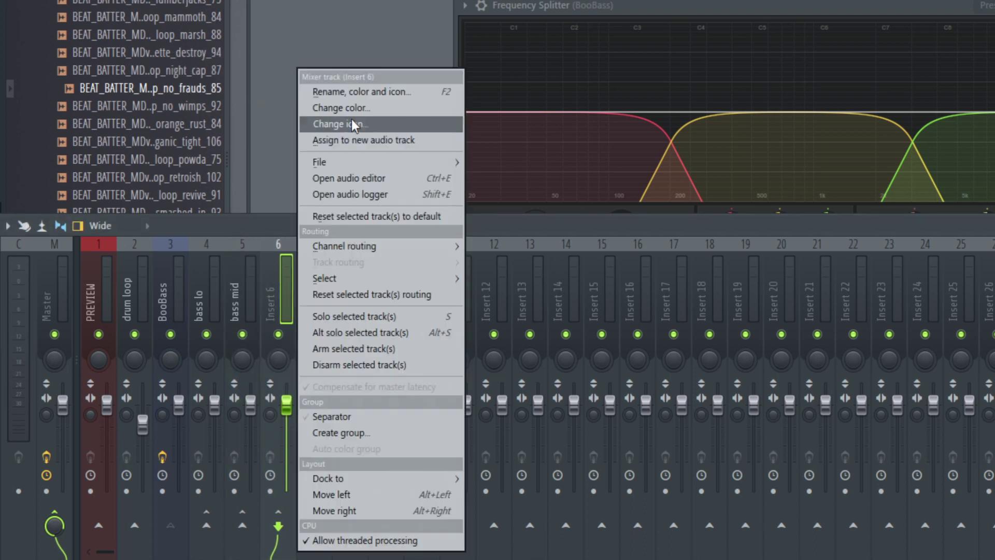
{"action": "left_click", "coordinate": [366, 92]}
{"action": "type", "text": "bass hi"}
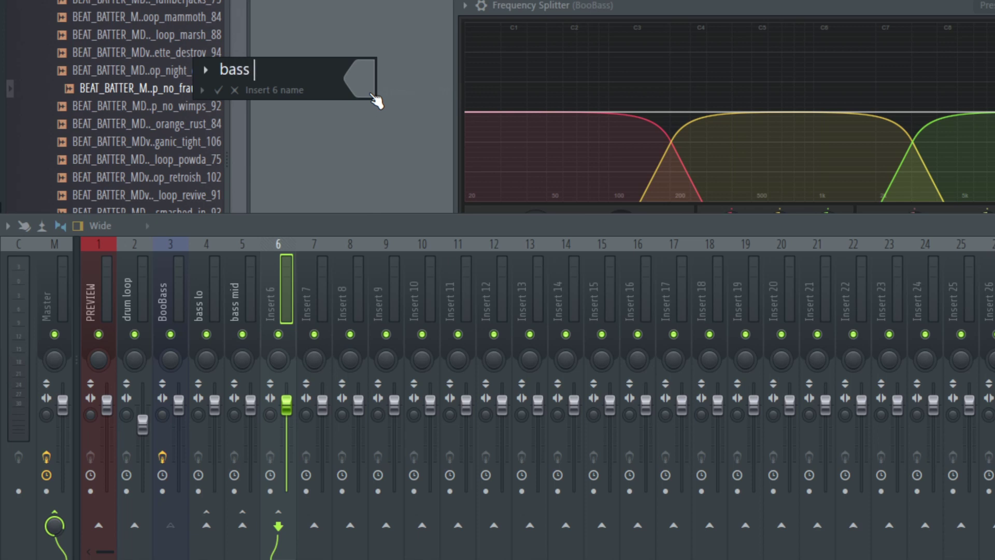
{"action": "key", "text": "Return"}
Select the bass lo, bass mid and bass hi mixer tracks together and colour them teal
{"action": "left_click", "coordinate": [212, 283]}
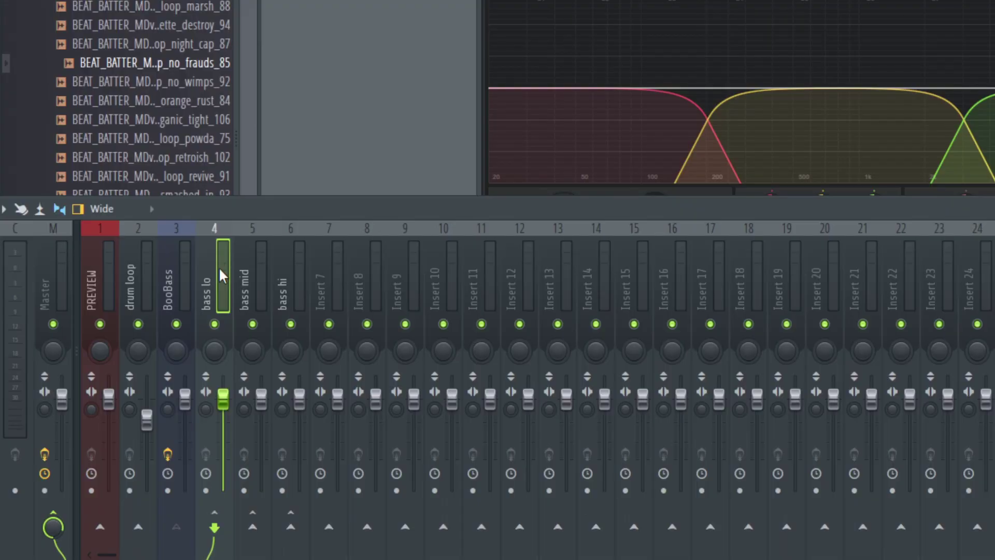
{"action": "left_click_drag", "start_coordinate": [220, 275], "coordinate": [282, 273]}
{"action": "right_click", "coordinate": [286, 268]}
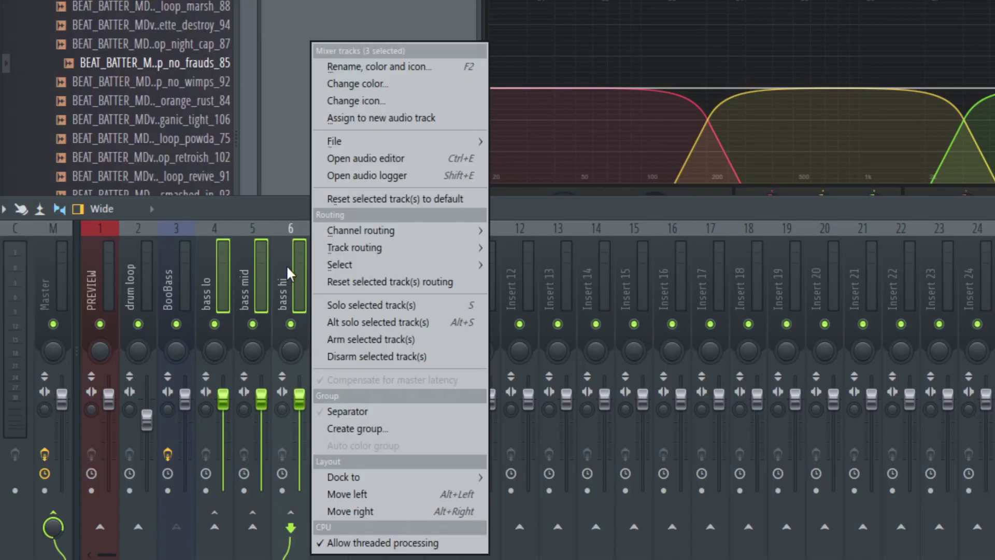
{"action": "left_click", "coordinate": [361, 63]}
{"action": "left_click", "coordinate": [354, 56]}
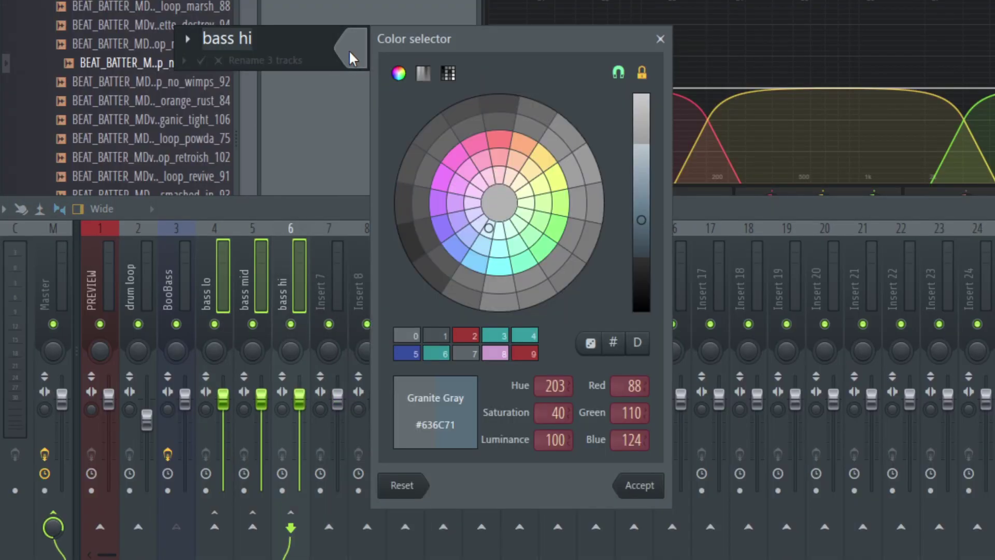
{"action": "left_click", "coordinate": [525, 335]}
{"action": "left_click", "coordinate": [652, 492]}
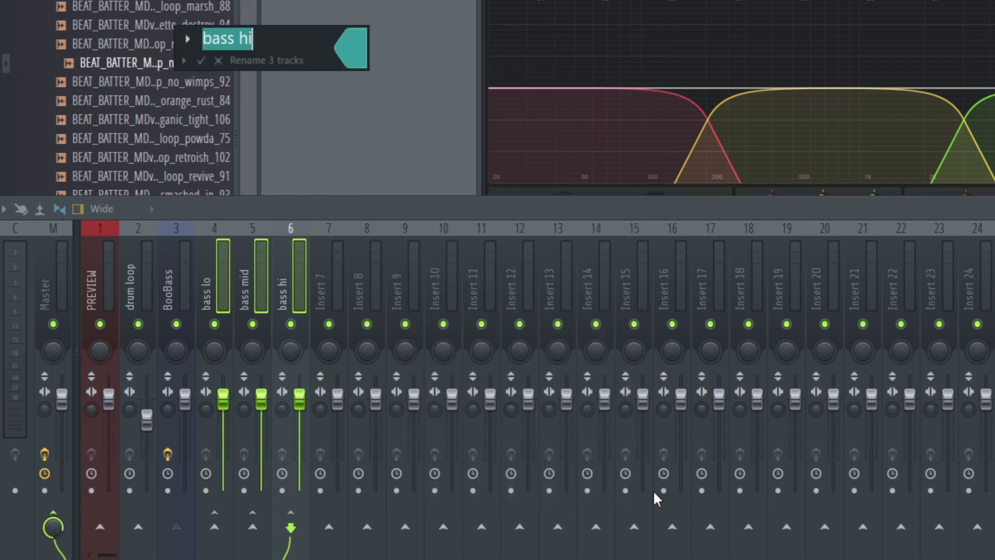
{"action": "key", "text": "Return"}
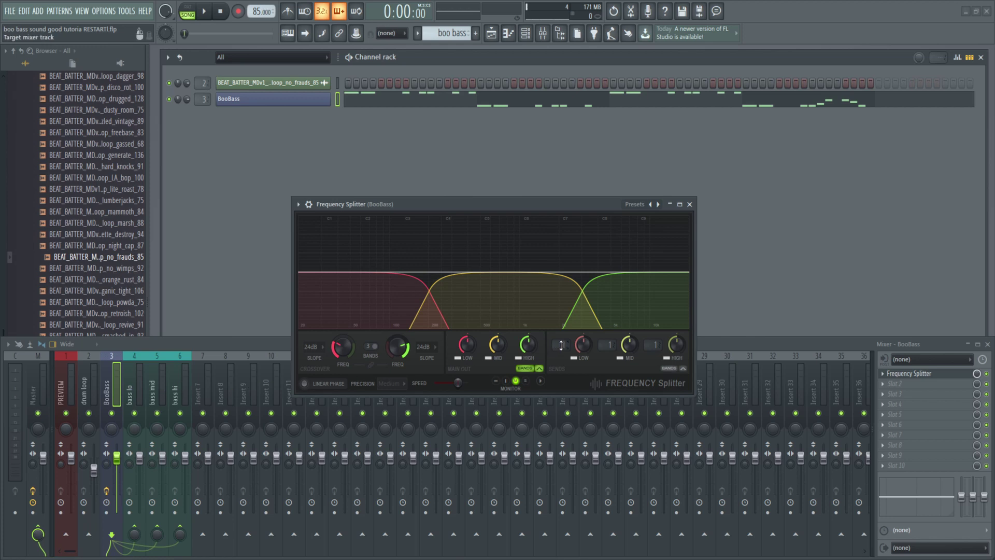
Set the Frequency Splitter send targets to 2 for Low, 3 for Mid and 4 for High, and play the beat
{"action": "scroll", "coordinate": [608, 345], "scroll_direction": "up", "scroll_amount": 1}
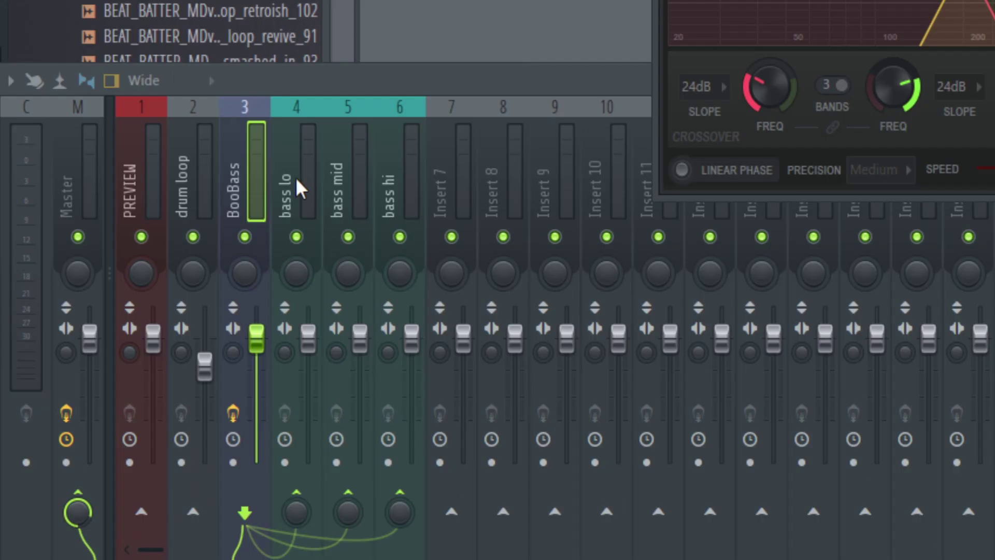
{"action": "left_click", "coordinate": [294, 173]}
{"action": "left_click", "coordinate": [241, 172]}
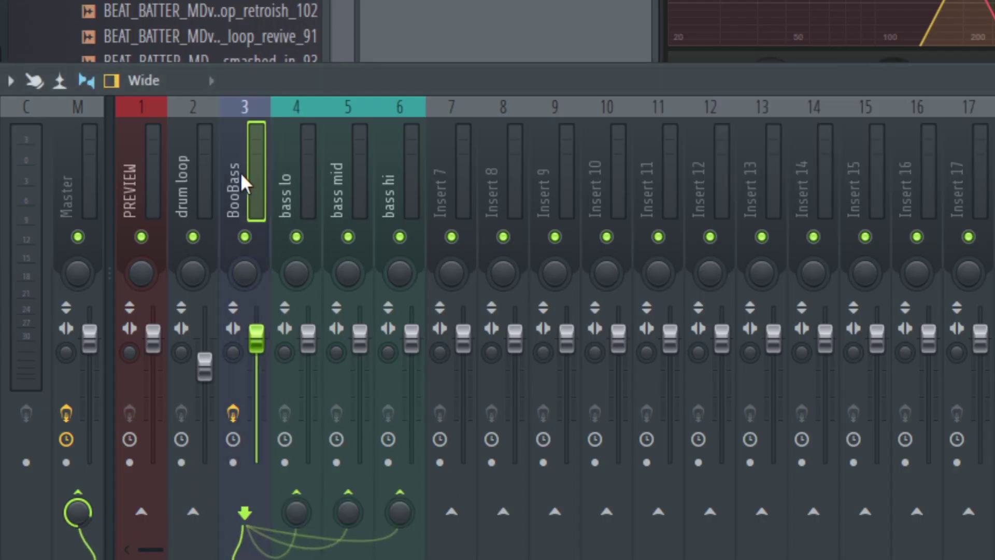
{"action": "left_click", "coordinate": [294, 185]}
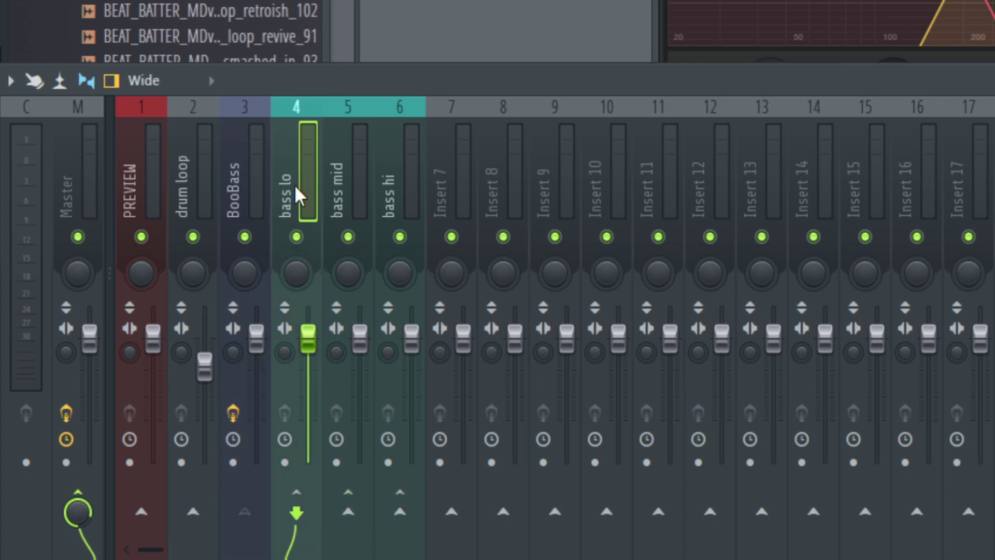
{"action": "left_click", "coordinate": [343, 184]}
{"action": "left_click", "coordinate": [387, 181]}
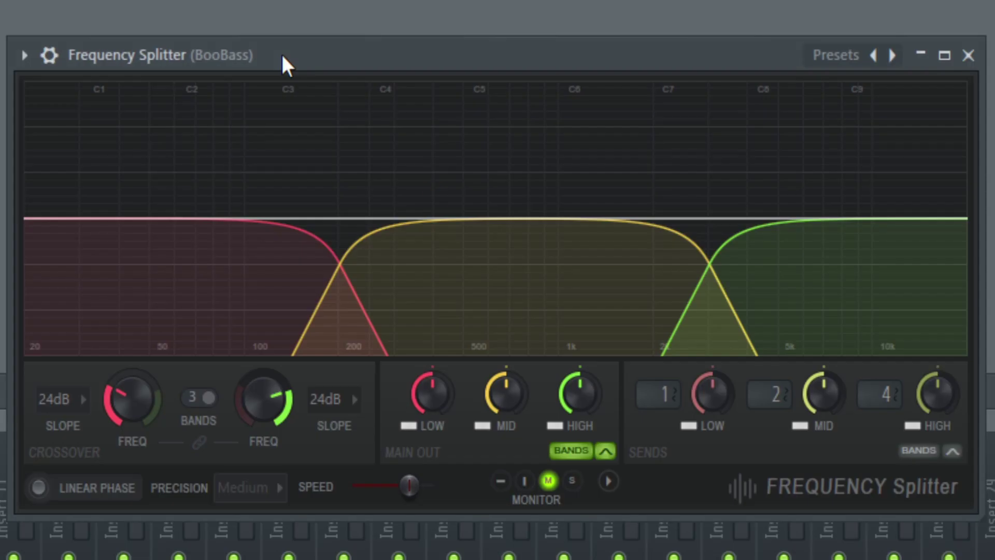
{"action": "scroll", "coordinate": [664, 395], "scroll_direction": "up", "scroll_amount": 1}
{"action": "scroll", "coordinate": [775, 395], "scroll_direction": "up", "scroll_amount": 1}
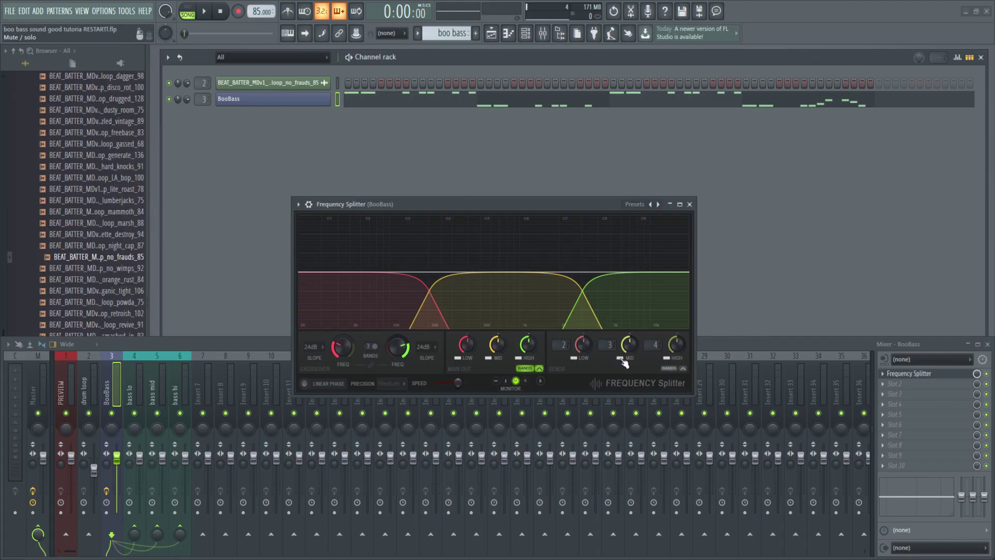
{"action": "left_click", "coordinate": [206, 12]}
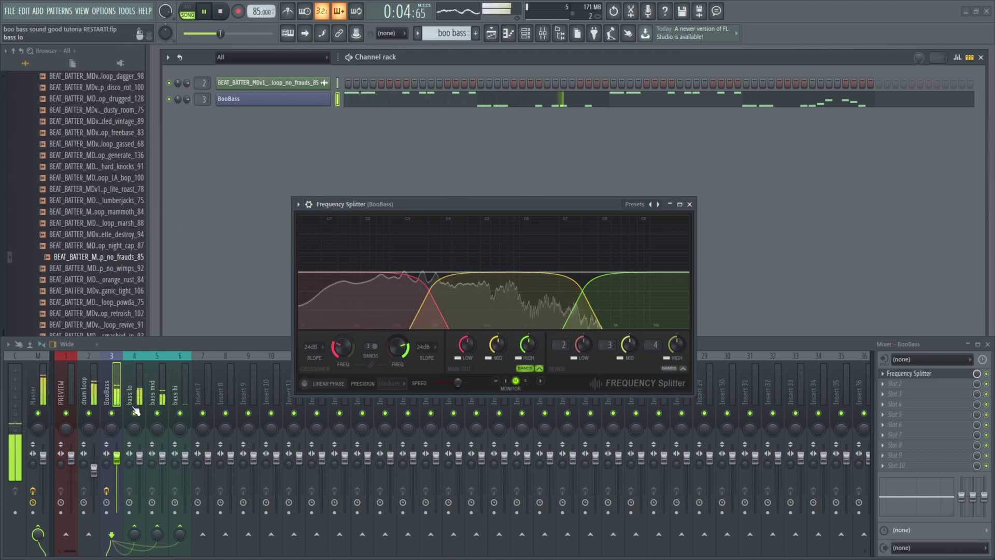
Stop playback and pull the BooBass mixer track's fader all the way down
{"action": "left_click", "coordinate": [225, 344]}
{"action": "key", "text": "space"}
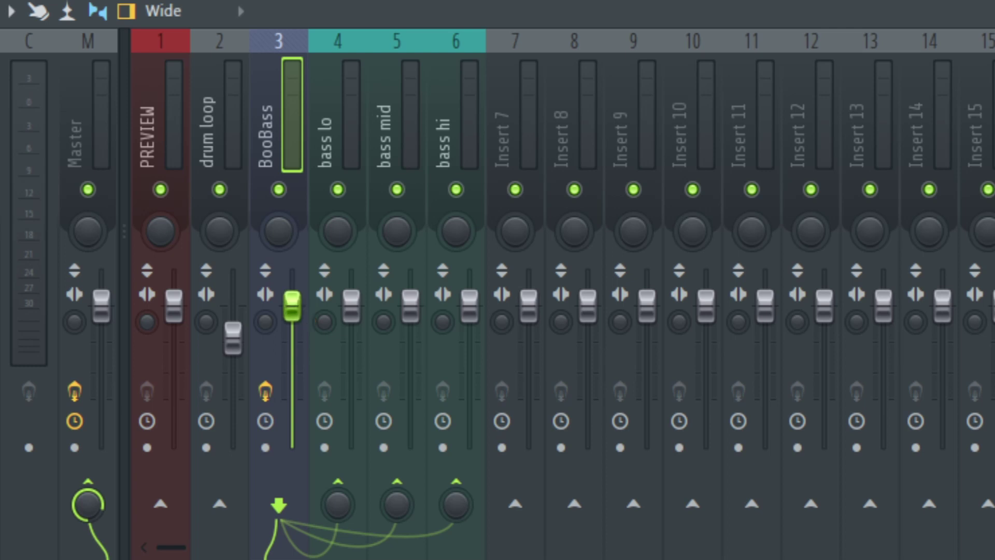
{"action": "left_click_drag", "start_coordinate": [293, 306], "coordinate": [292, 447]}
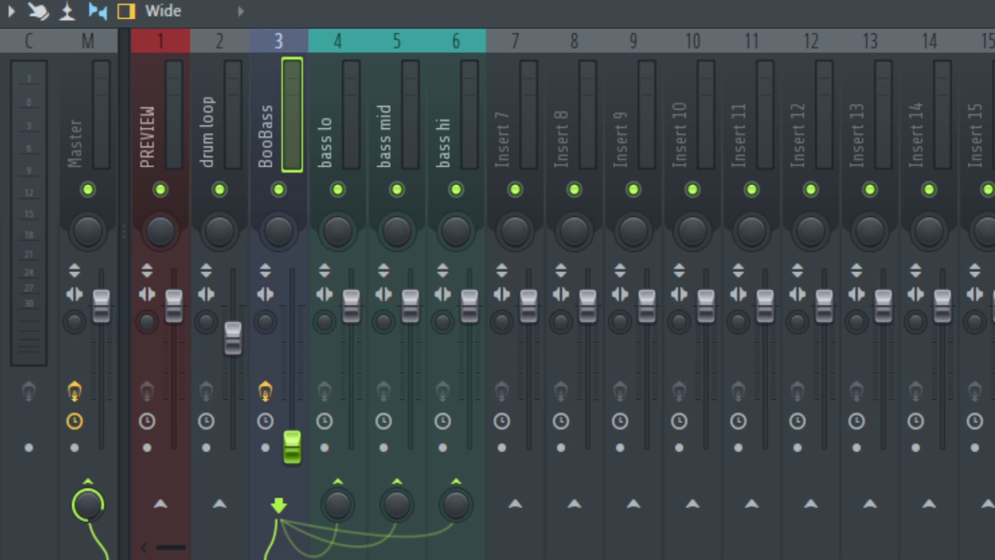
{"action": "key", "text": "space"}
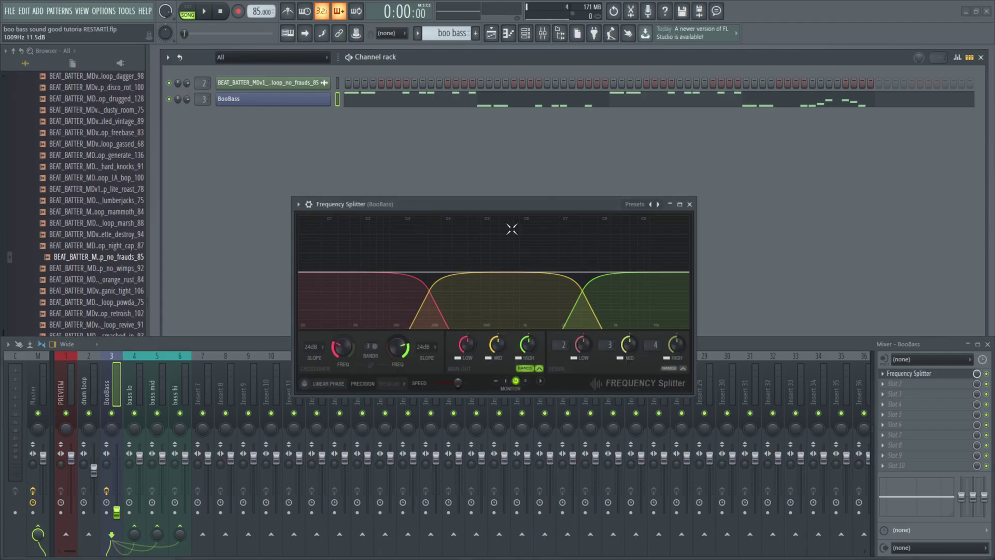
Pull the bass mid and bass hi faders all the way down, and view the BooBass plugin's tone knobs before closing it
{"action": "left_click", "coordinate": [304, 100]}
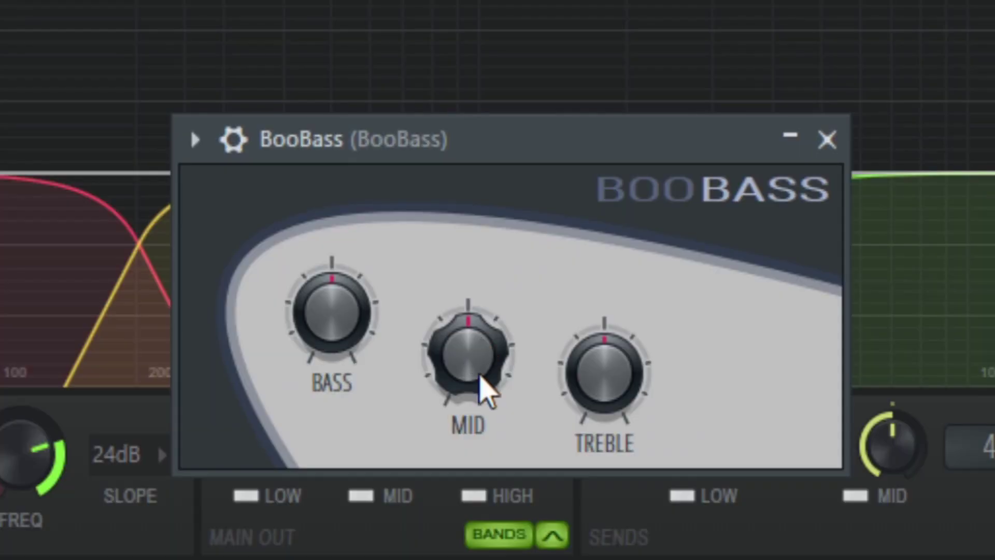
{"action": "left_click", "coordinate": [828, 139]}
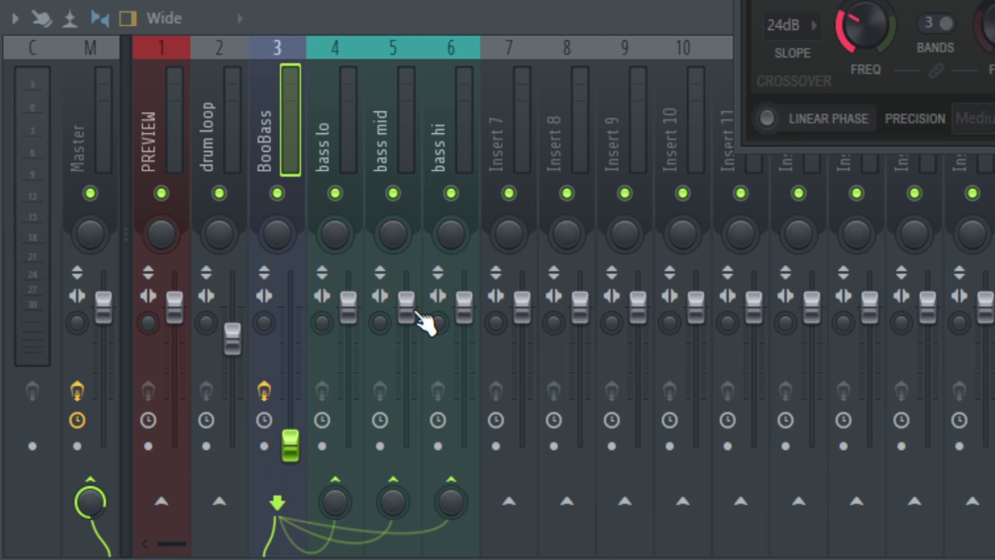
{"action": "left_click_drag", "start_coordinate": [407, 305], "coordinate": [407, 447]}
{"action": "left_click_drag", "start_coordinate": [463, 306], "coordinate": [464, 447]}
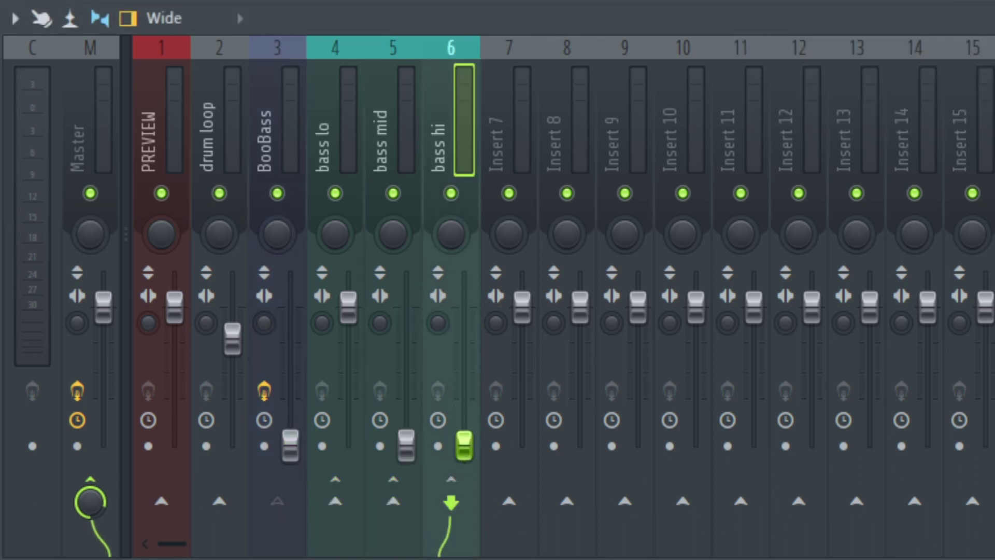
{"action": "key", "text": "space"}
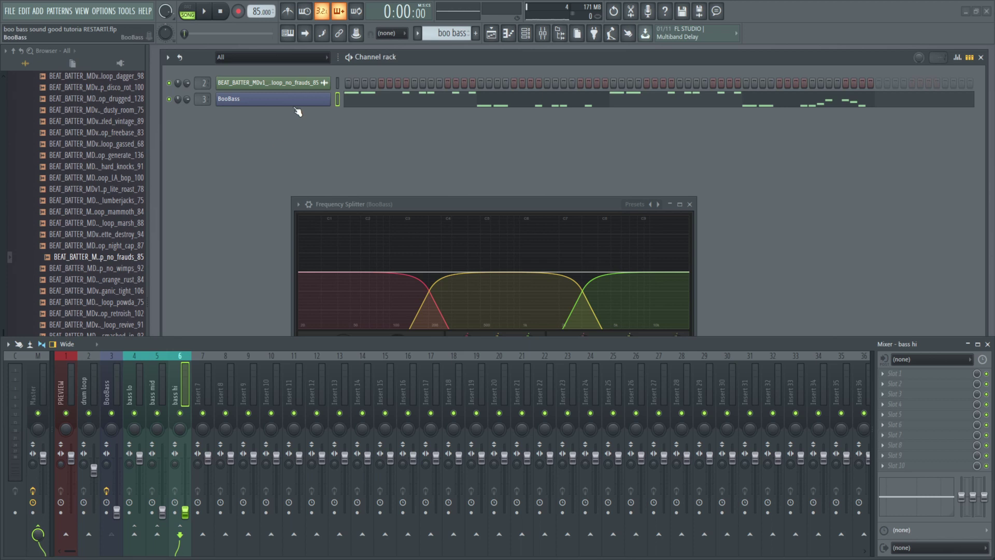
{"action": "left_click", "coordinate": [311, 99]}
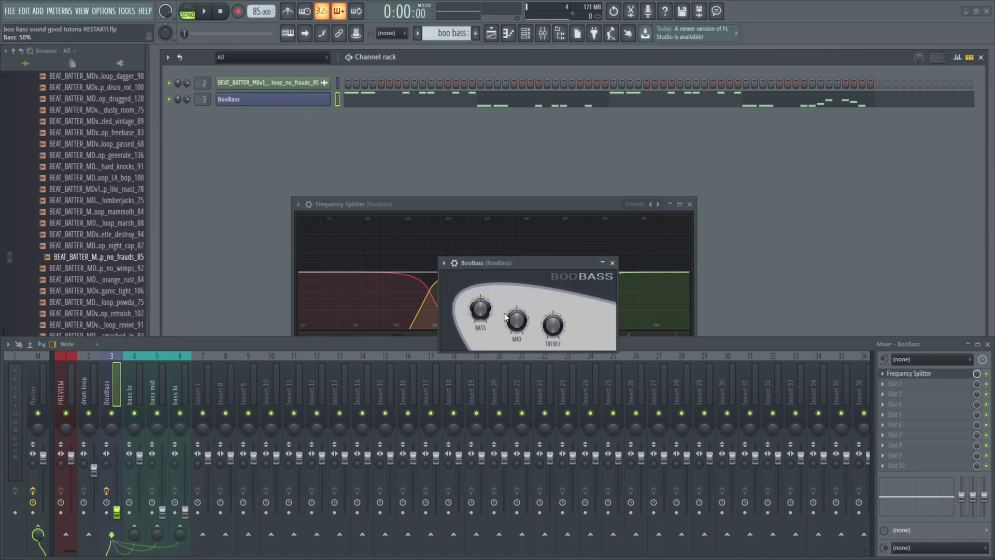
{"action": "left_click", "coordinate": [612, 263]}
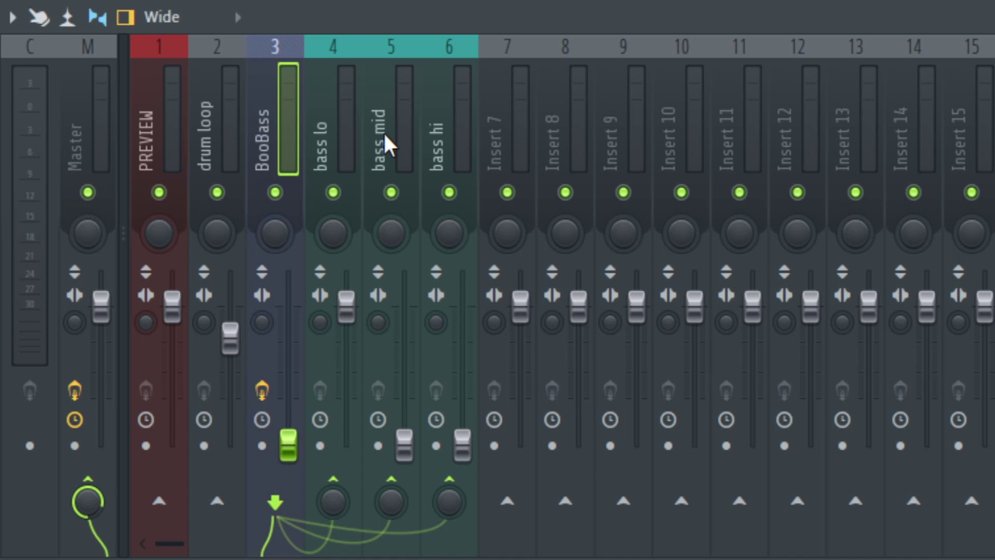
Insert Fruity Fast Dist in the first effect slot of the bass lo track and close the Frequency Splitter window
{"action": "left_click", "coordinate": [384, 131]}
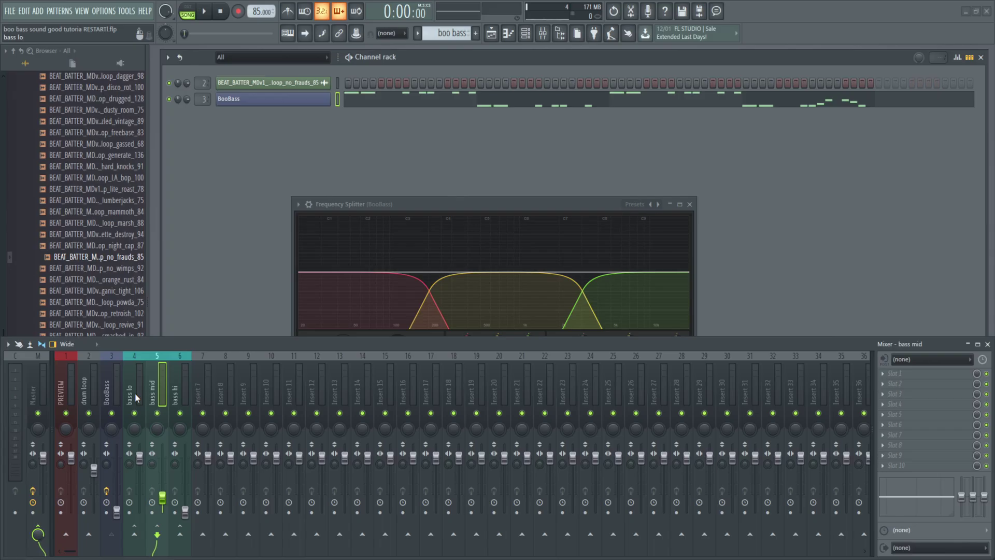
{"action": "left_click", "coordinate": [135, 393]}
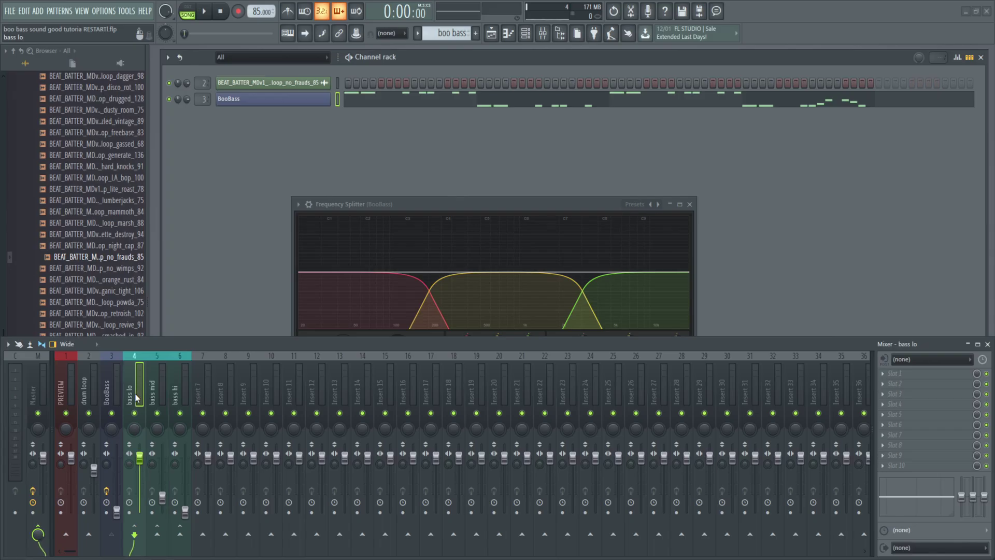
{"action": "left_click", "coordinate": [893, 374]}
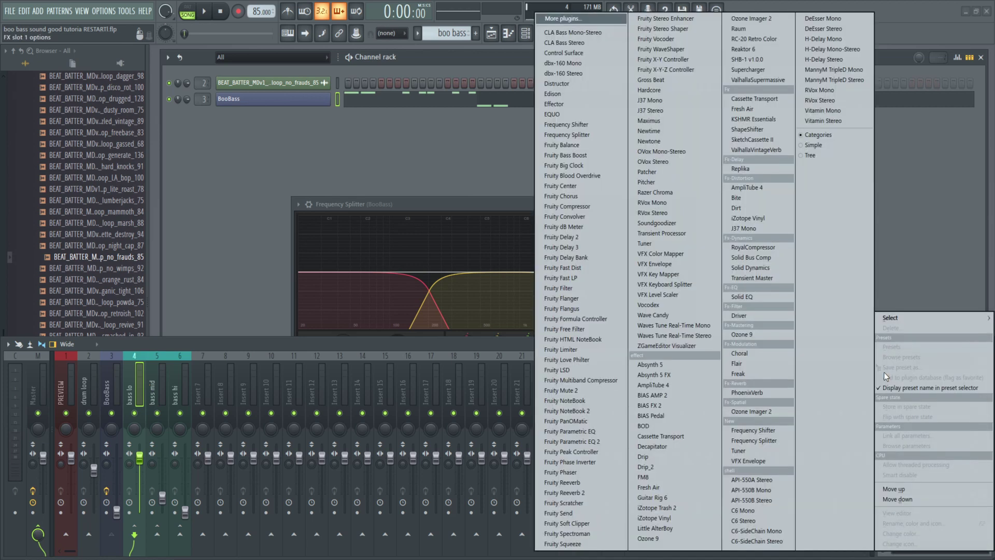
{"action": "left_click", "coordinate": [593, 268]}
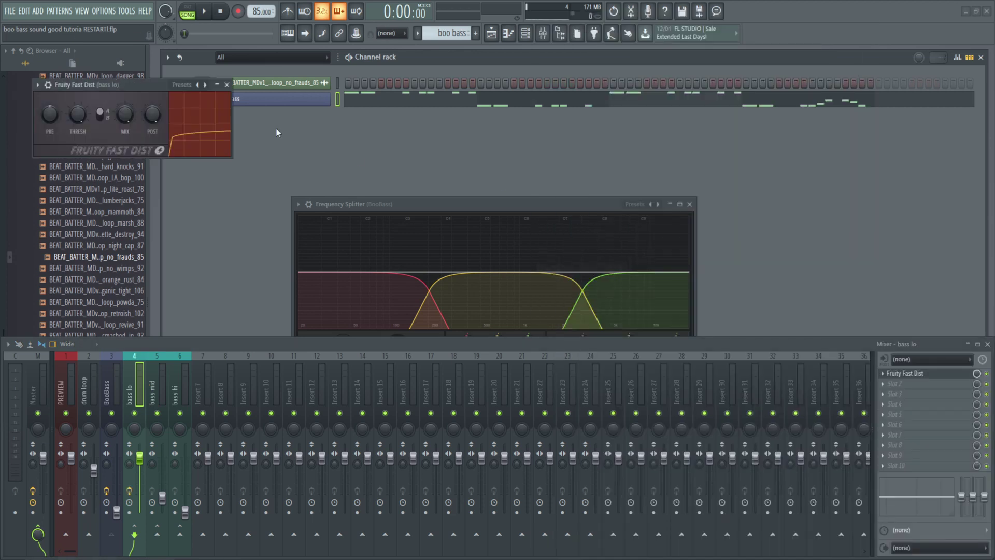
{"action": "left_click_drag", "start_coordinate": [130, 78], "coordinate": [481, 253]}
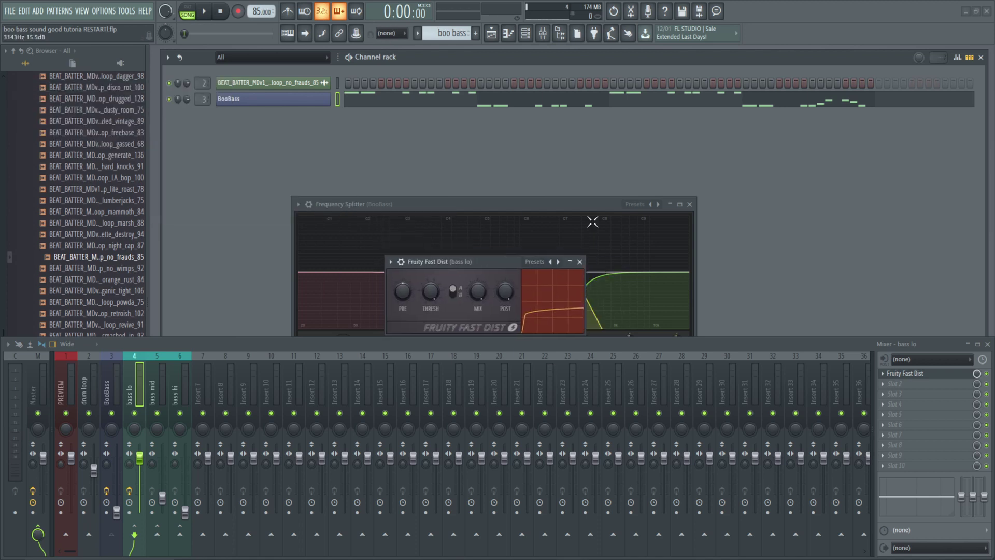
{"action": "left_click", "coordinate": [690, 204]}
{"action": "left_click_drag", "start_coordinate": [493, 259], "coordinate": [501, 256]}
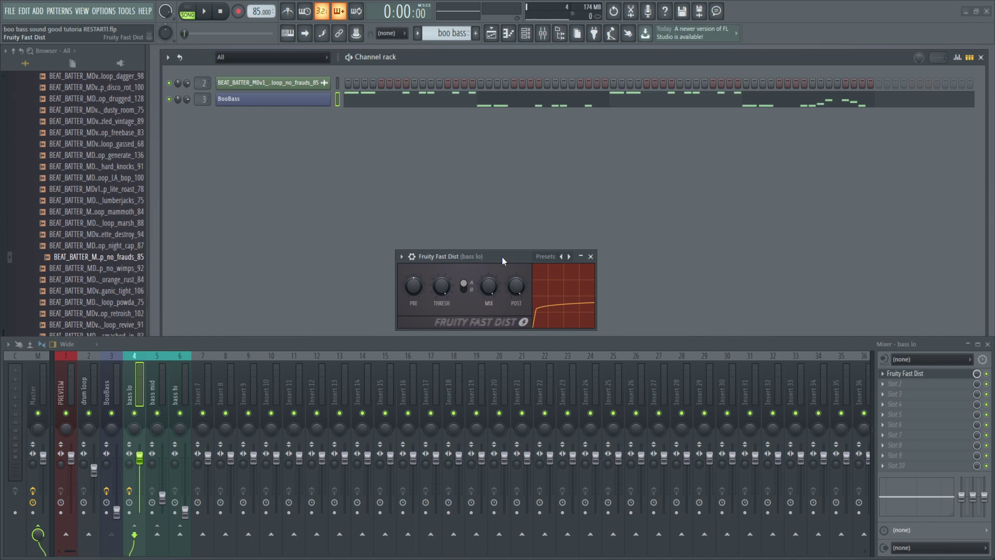
Insert Fruity Parametric EQ 2 in the second effect slot of bass lo and move its window to the middle of the workspace
{"action": "left_click", "coordinate": [883, 386]}
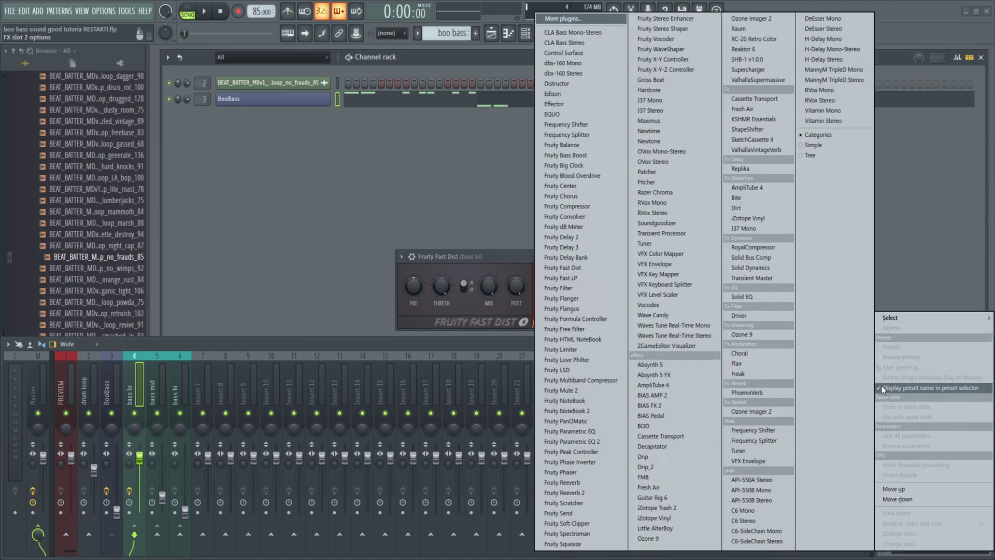
{"action": "left_click", "coordinate": [574, 442]}
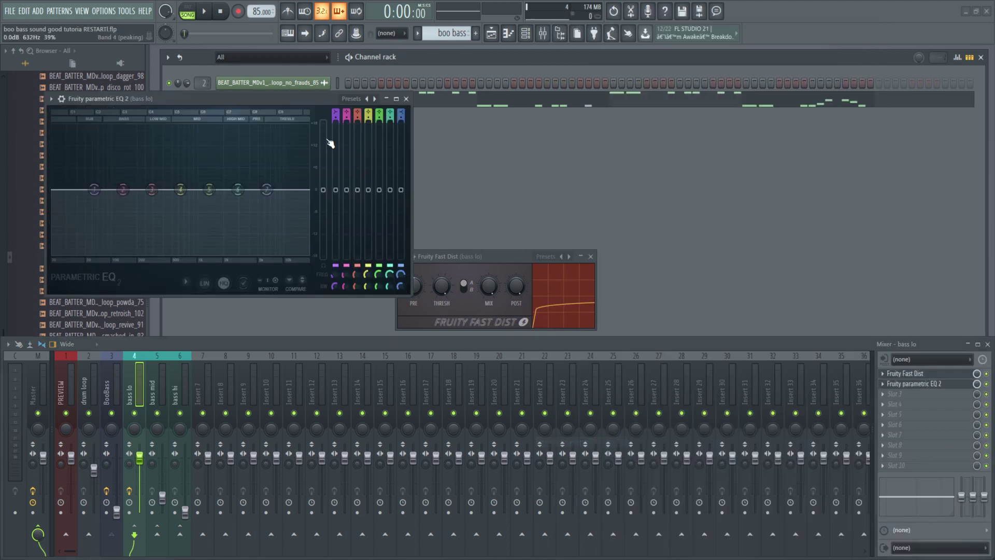
{"action": "left_click_drag", "start_coordinate": [272, 97], "coordinate": [536, 191]}
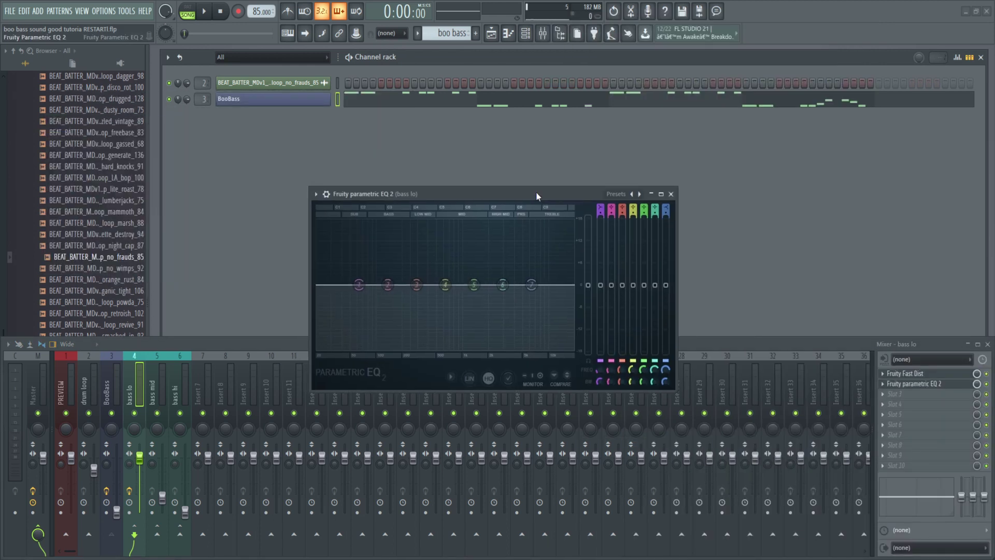
Play the beat with Fruity Fast Dist bypassed and then enabled to compare the bass lo spectrum in the equaliser
{"action": "left_click", "coordinate": [247, 348]}
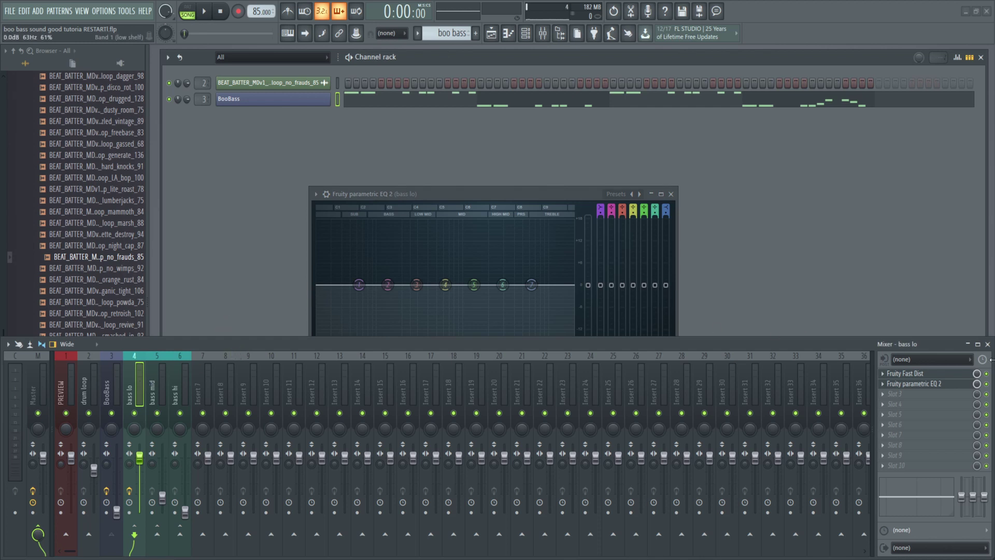
{"action": "left_click", "coordinate": [563, 196]}
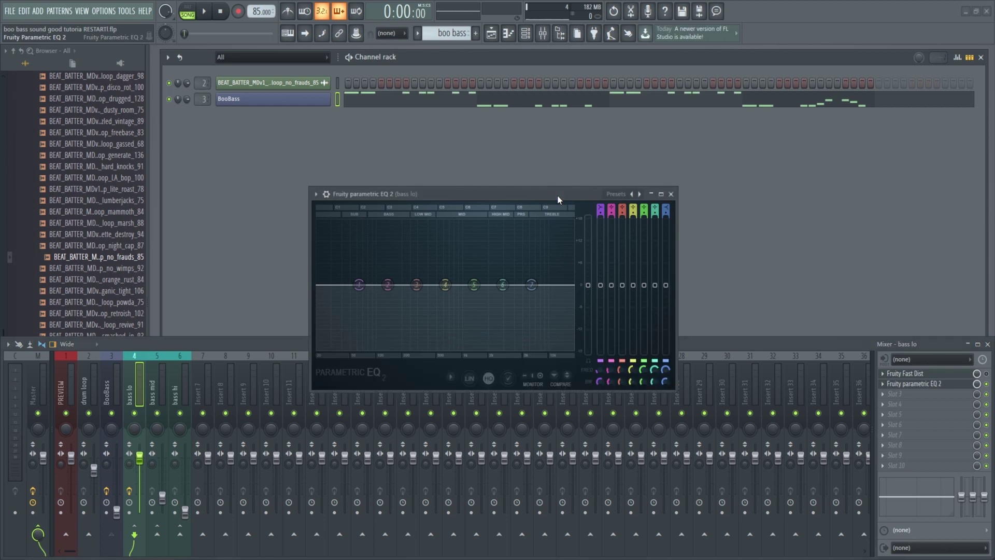
{"action": "key", "text": "space"}
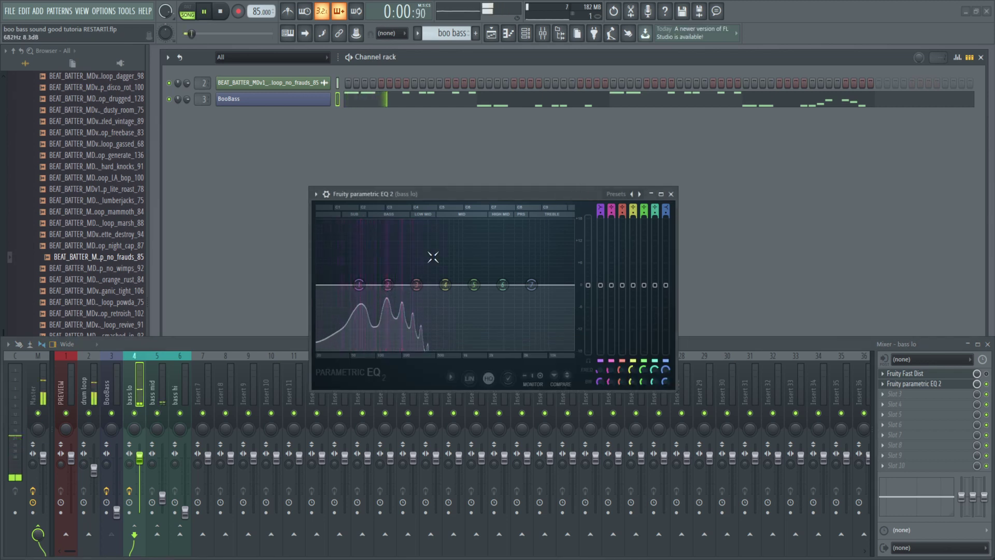
{"action": "left_click", "coordinate": [986, 374]}
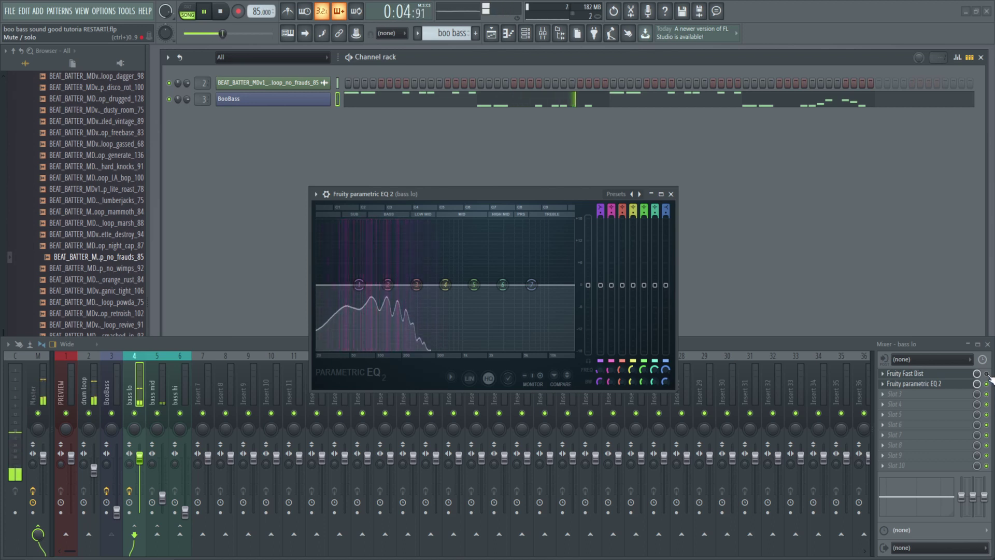
{"action": "left_click", "coordinate": [986, 374]}
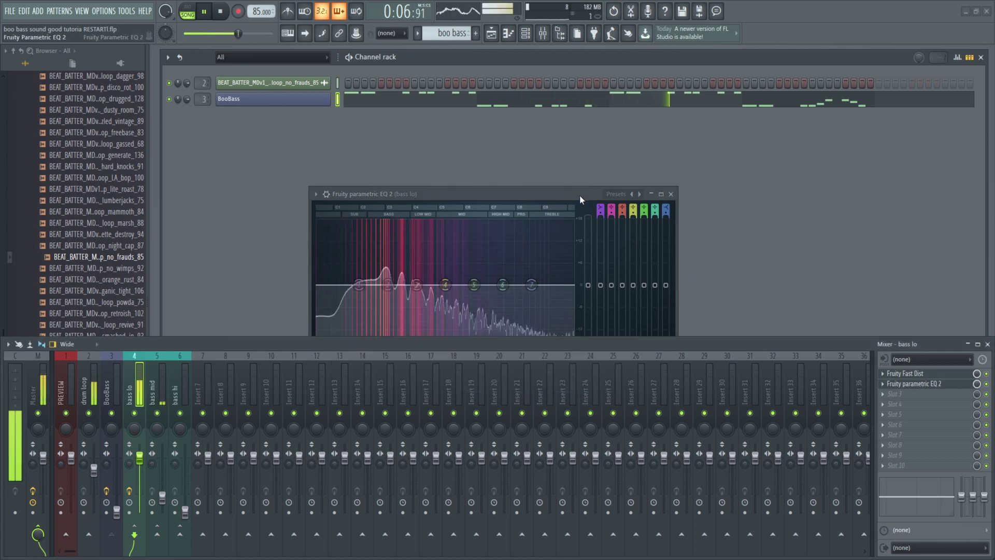
{"action": "left_click", "coordinate": [564, 254]}
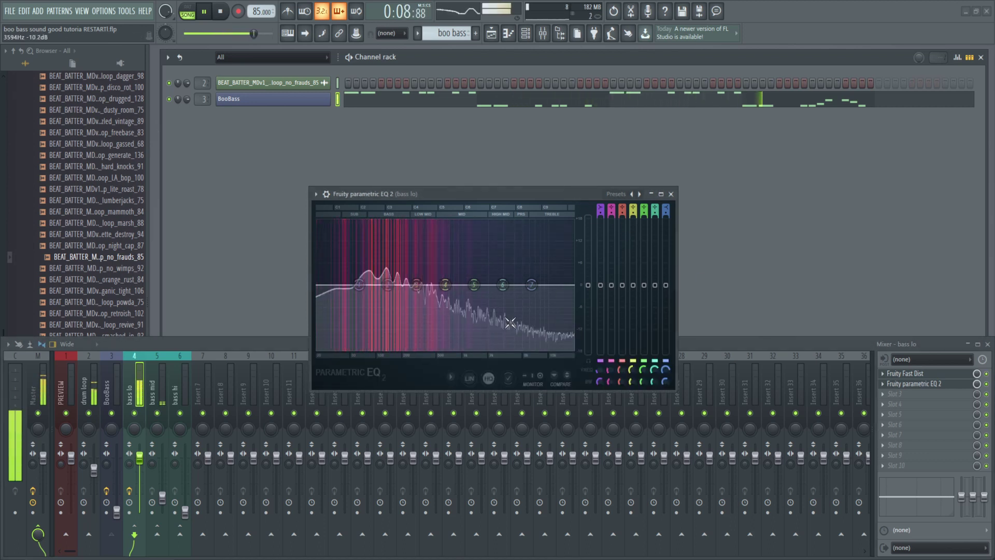
Place the equaliser below Fruity Fast Dist, switch the distortion to type B, adjust its threshold and stop playback
{"action": "left_click_drag", "start_coordinate": [538, 198], "coordinate": [538, 297]}
{"action": "left_click_drag", "start_coordinate": [505, 265], "coordinate": [505, 210]}
{"action": "left_click", "coordinate": [468, 241]}
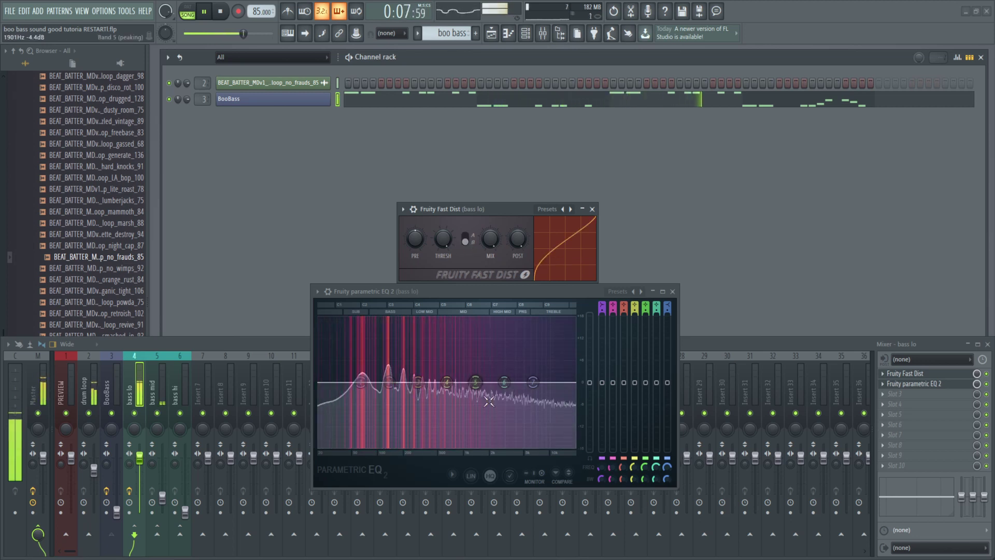
{"action": "left_click_drag", "start_coordinate": [442, 239], "coordinate": [443, 259]}
{"action": "key", "text": "space"}
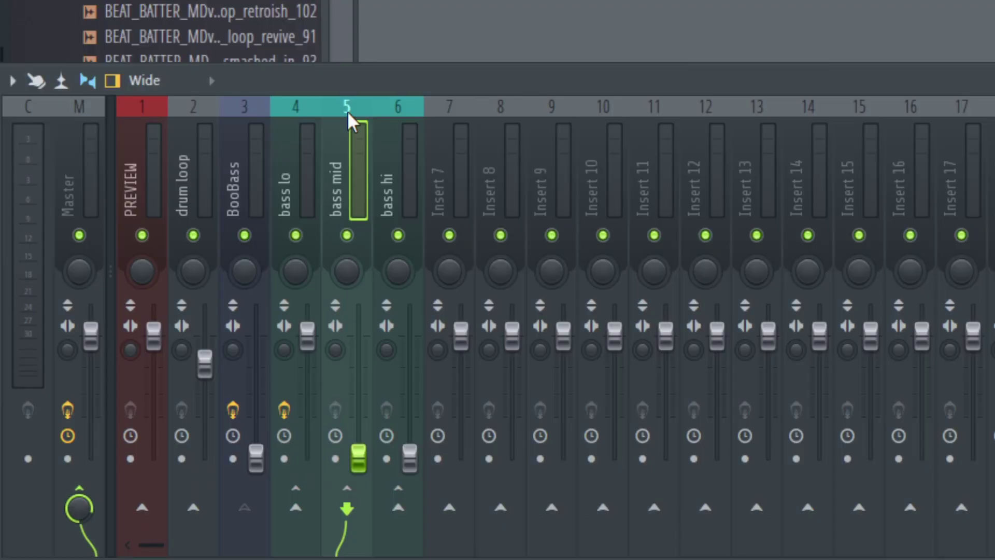
Select the bass mid mixer track and raise its fader level with the bass lo fader
{"action": "left_click", "coordinate": [303, 155]}
{"action": "left_click", "coordinate": [365, 172]}
{"action": "left_click", "coordinate": [381, 171]}
{"action": "left_click", "coordinate": [338, 176]}
{"action": "left_click_drag", "start_coordinate": [361, 459], "coordinate": [361, 336]}
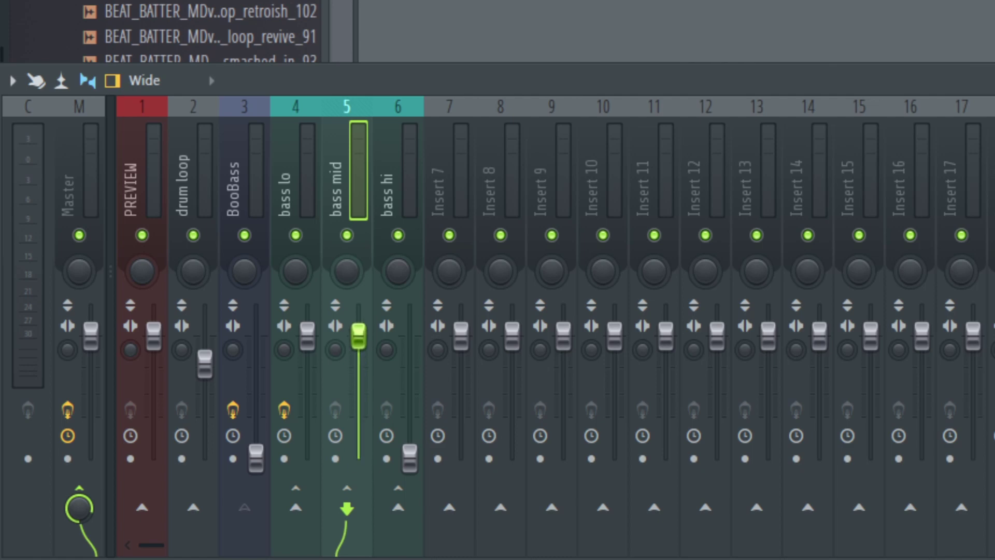
Insert Fruity Parametric EQ 2 in the first effect slot of bass mid and play the beat briefly to see its spectrum
{"action": "left_click", "coordinate": [884, 372]}
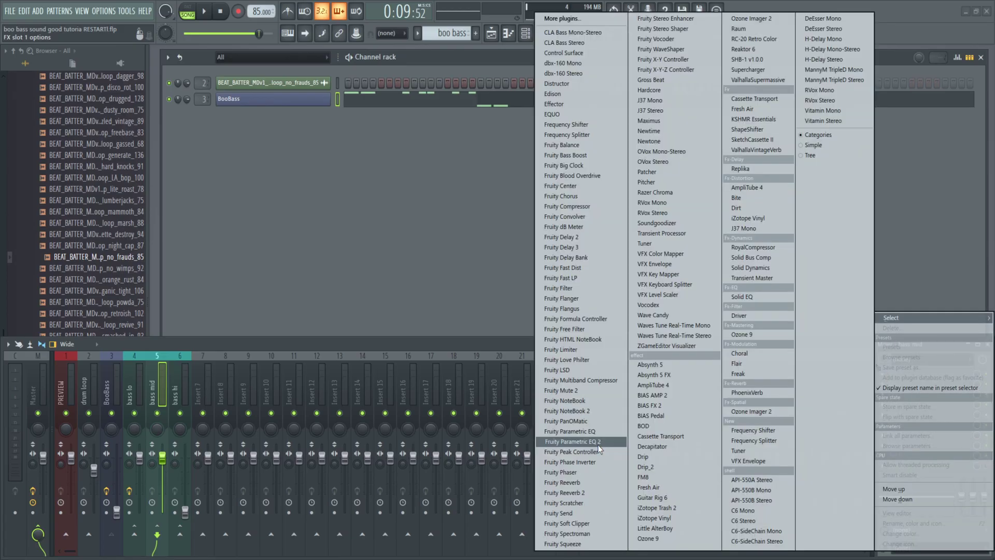
{"action": "left_click", "coordinate": [597, 445]}
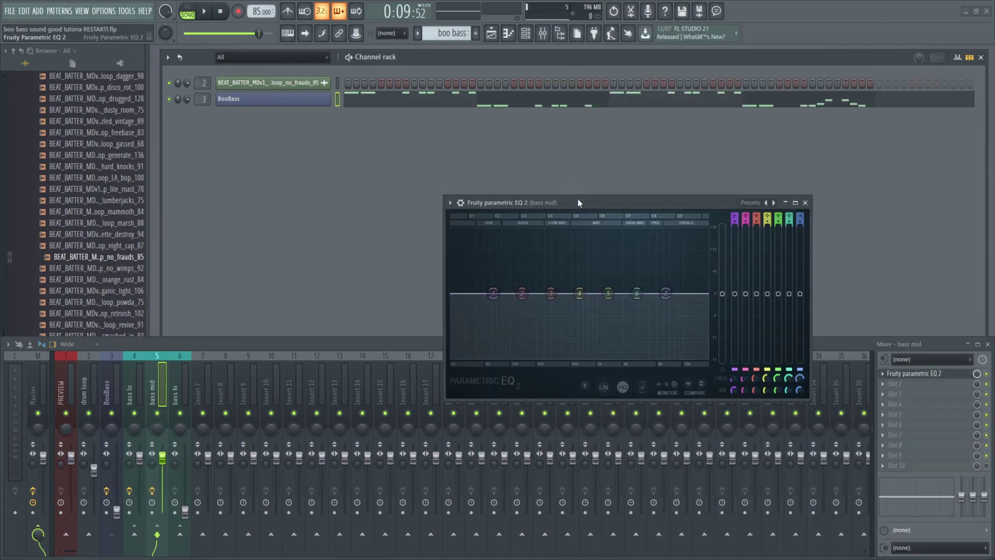
{"action": "left_click_drag", "start_coordinate": [578, 198], "coordinate": [468, 210]}
{"action": "key", "text": "space"}
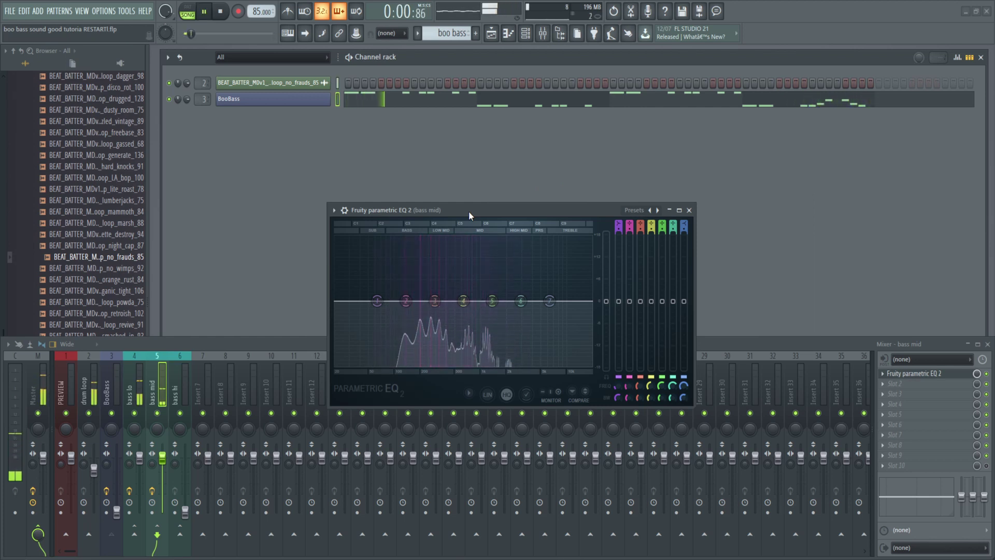
{"action": "key", "text": "space"}
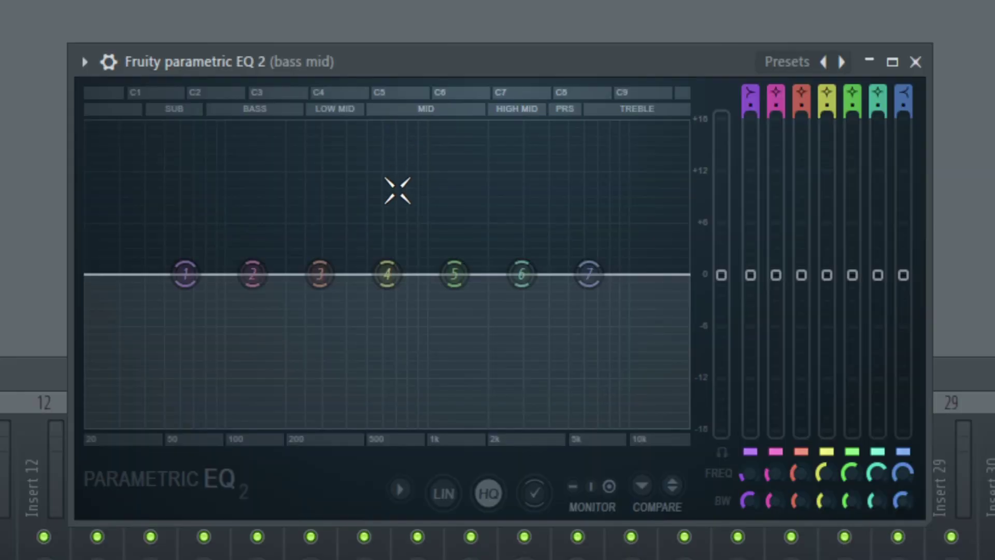
Set equaliser band 1 to order Steep 8 and pull it fully down at about 168 Hz to cut the lows
{"action": "right_click", "coordinate": [193, 273]}
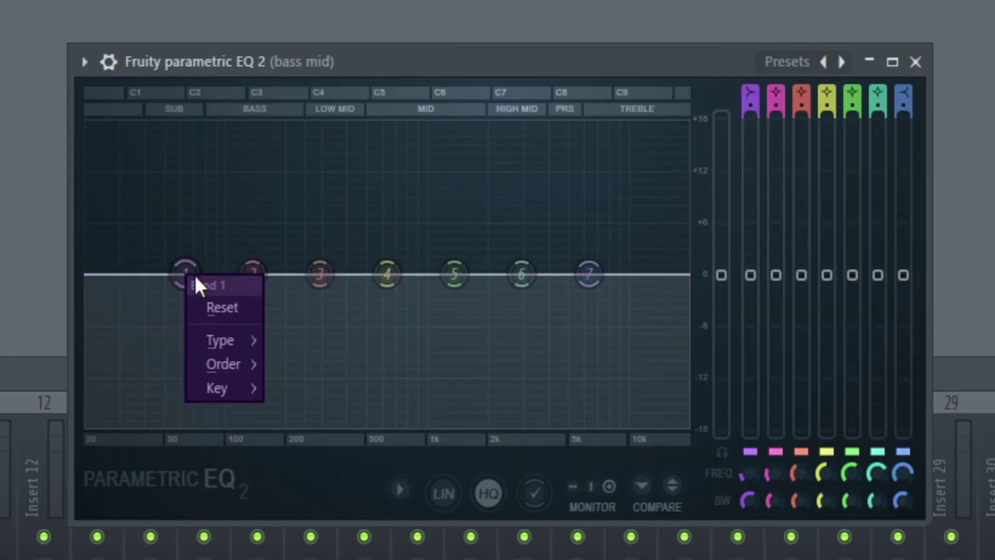
{"action": "mouse_move", "coordinate": [211, 361]}
{"action": "left_click", "coordinate": [303, 364]}
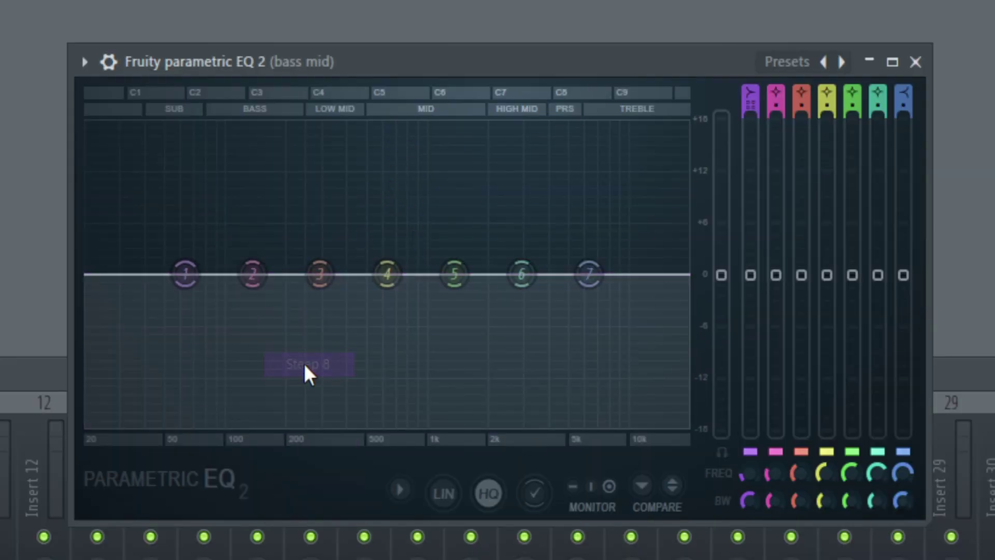
{"action": "right_click", "coordinate": [182, 276]}
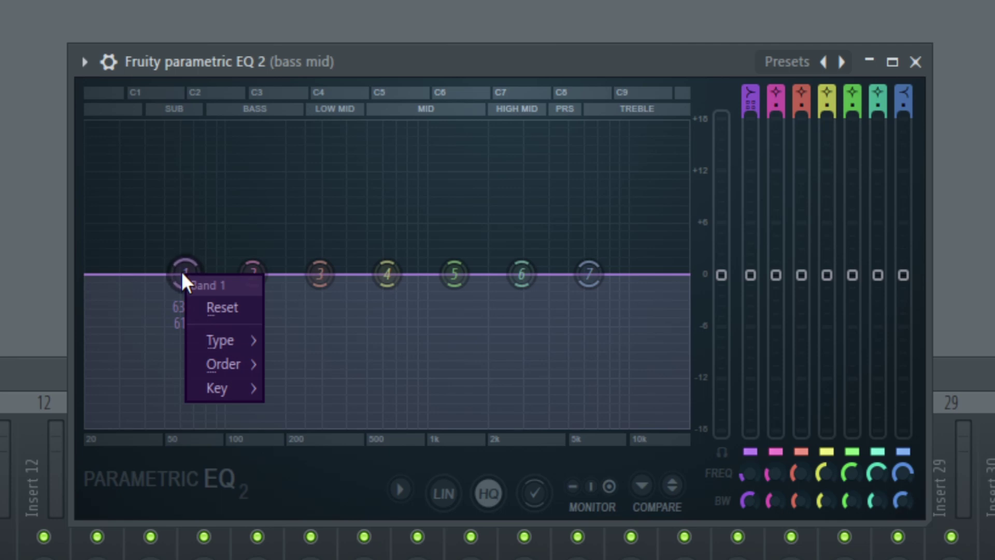
{"action": "mouse_move", "coordinate": [204, 364]}
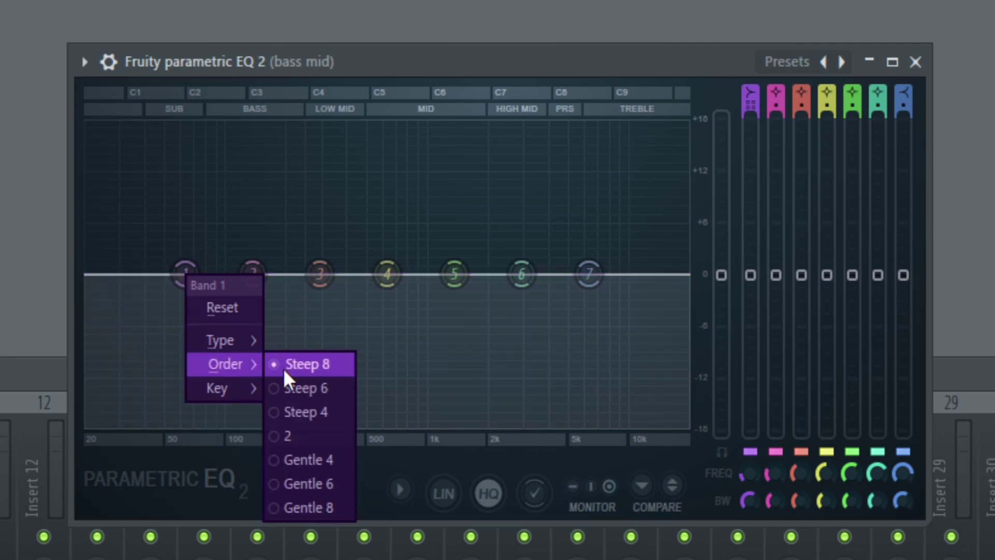
{"action": "left_click", "coordinate": [318, 368]}
{"action": "left_click_drag", "start_coordinate": [200, 280], "coordinate": [271, 422]}
Undo a trial cut on band 5, set band 7 to order Steep 8 and pull it fully down near 4 kHz
{"action": "left_click_drag", "start_coordinate": [631, 291], "coordinate": [601, 311]}
{"action": "left_click_drag", "start_coordinate": [455, 274], "coordinate": [454, 356]}
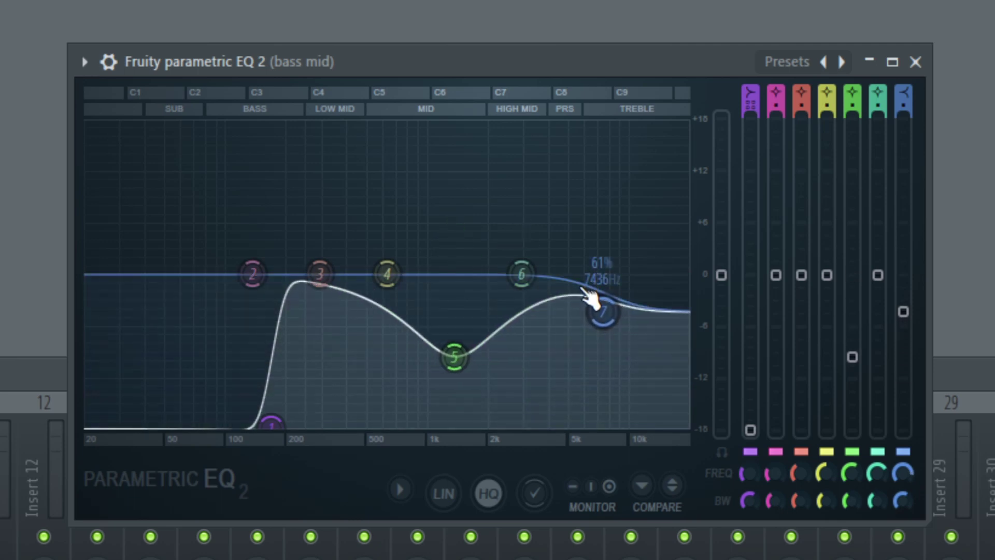
{"action": "key", "text": "ctrl+z"}
{"action": "right_click", "coordinate": [599, 311]}
{"action": "mouse_move", "coordinate": [642, 404]}
{"action": "left_click", "coordinate": [720, 406]}
{"action": "left_click_drag", "start_coordinate": [601, 312], "coordinate": [549, 426]}
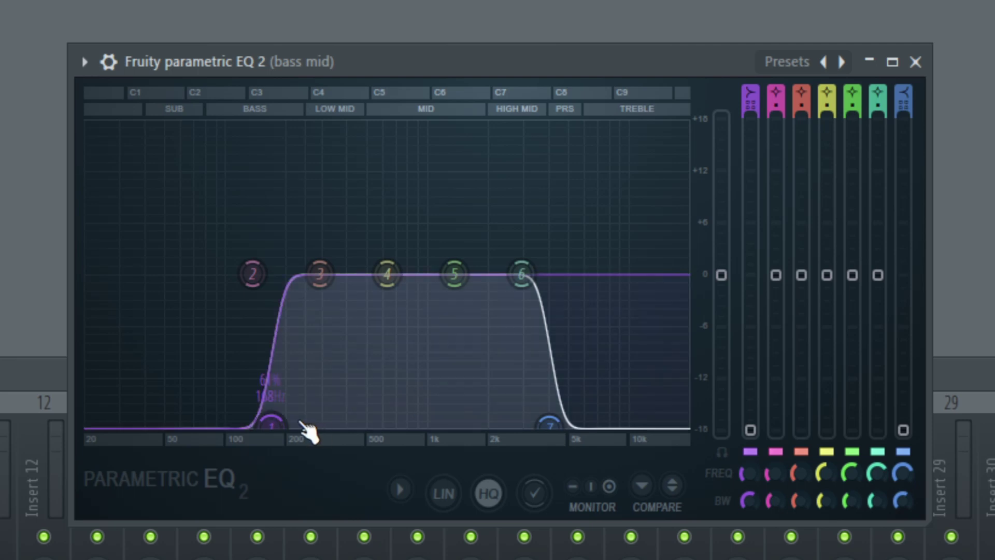
Play the beat and narrow the passed range by moving band 1 to about 450 Hz and band 7 to about 1.2 kHz
{"action": "key", "text": "space"}
{"action": "left_click_drag", "start_coordinate": [270, 426], "coordinate": [346, 426]}
{"action": "left_click_drag", "start_coordinate": [549, 426], "coordinate": [444, 426]}
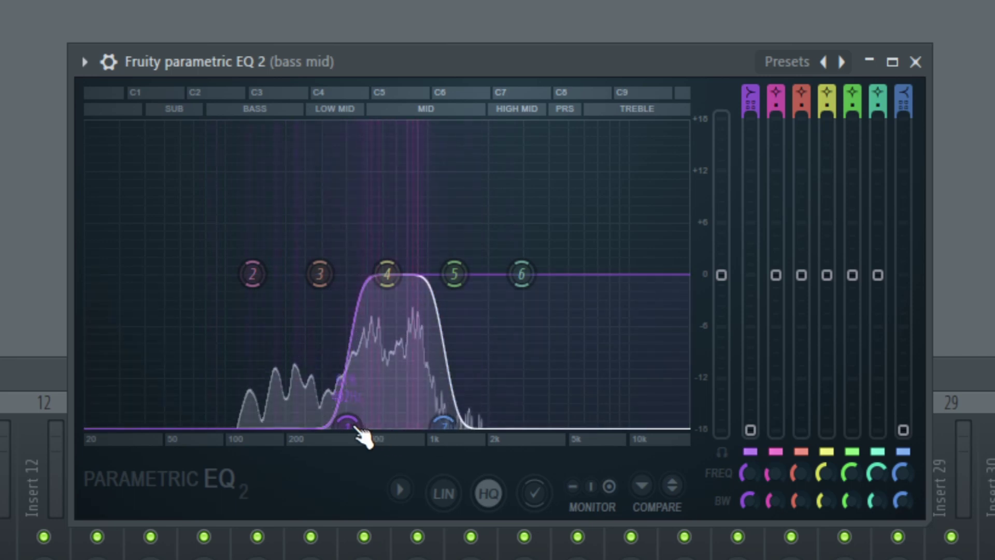
{"action": "left_click_drag", "start_coordinate": [346, 426], "coordinate": [357, 426]}
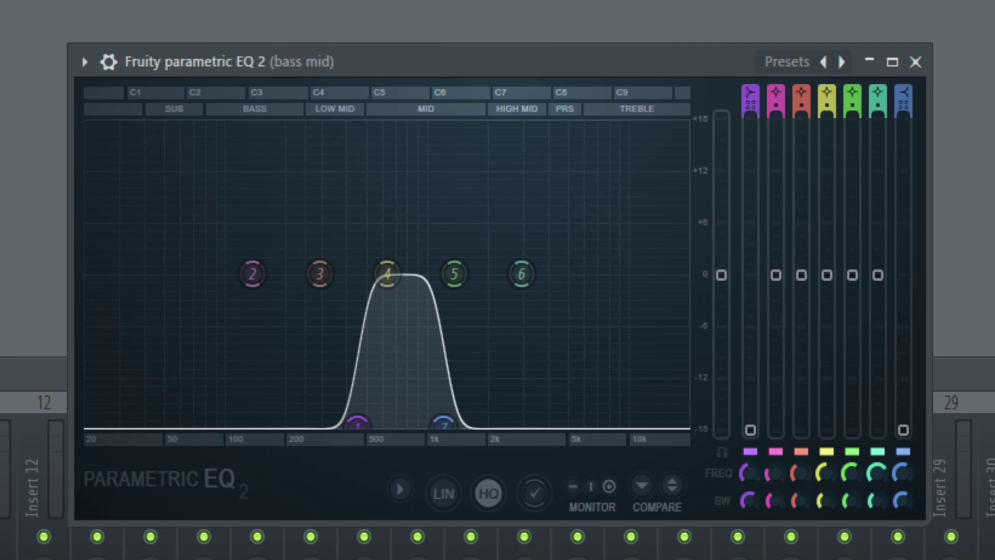
Alternate between the mixer and the bass mid equaliser to compare the filtered track soloed and with the other tracks
{"action": "key", "text": "F9"}
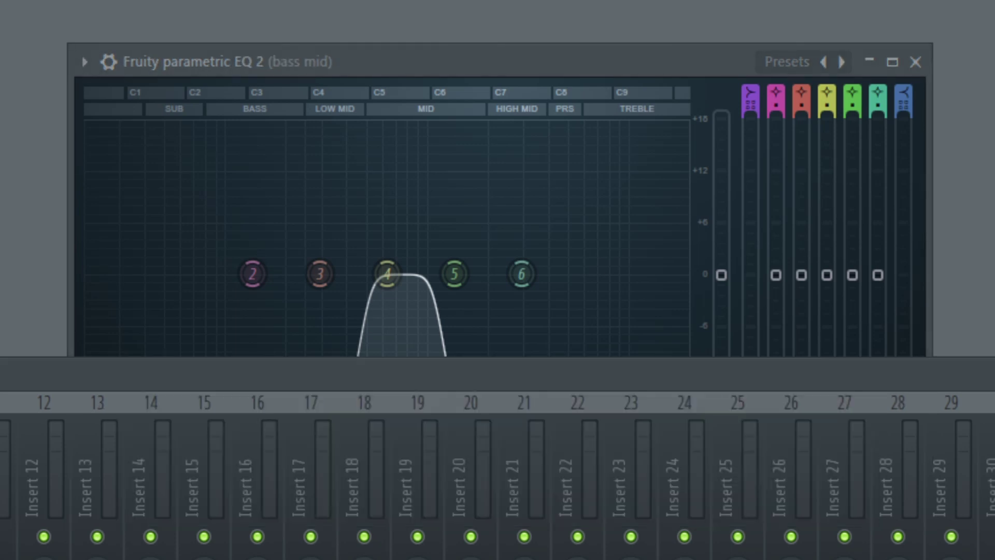
{"action": "left_click", "coordinate": [664, 65]}
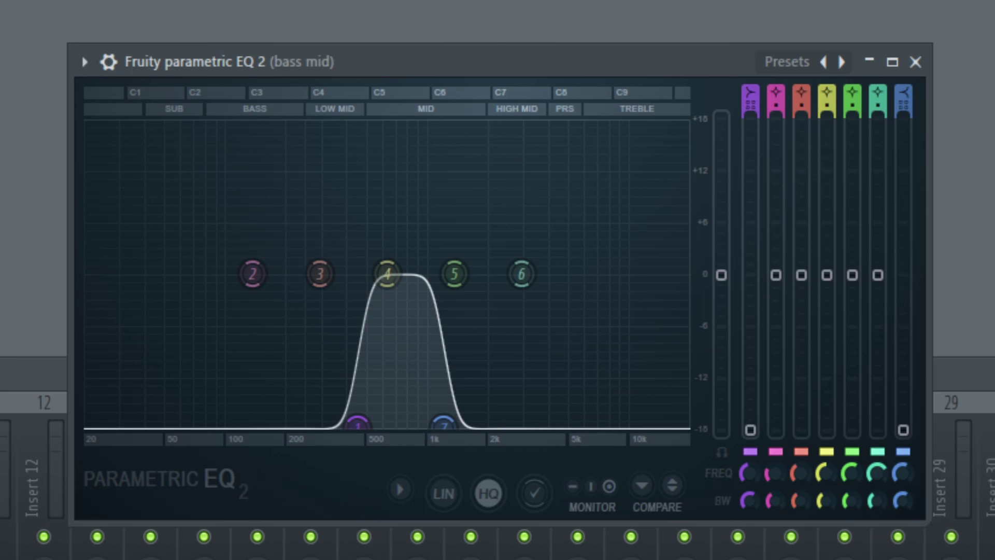
{"action": "key", "text": "F9"}
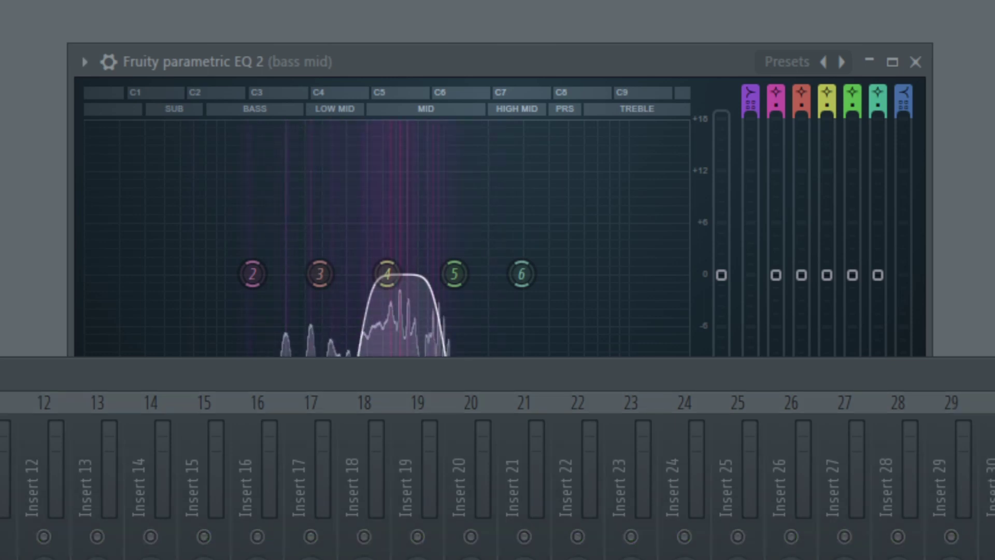
{"action": "left_click", "coordinate": [682, 96]}
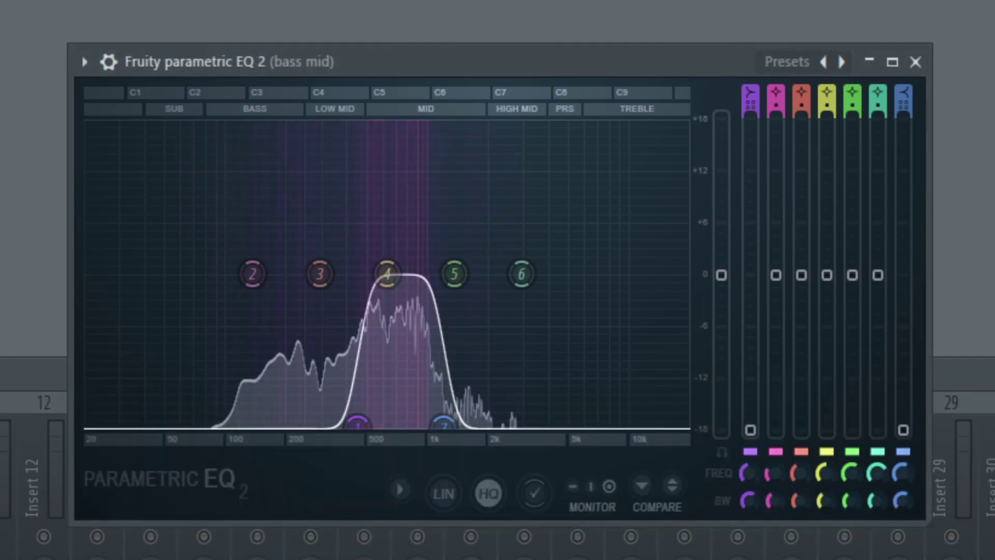
{"action": "key", "text": "F9"}
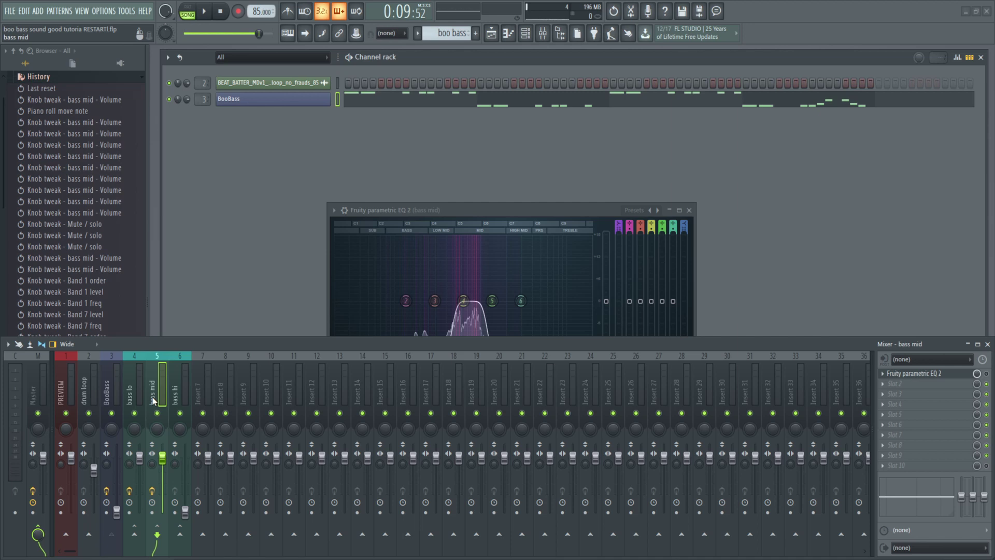
{"action": "left_click", "coordinate": [588, 213]}
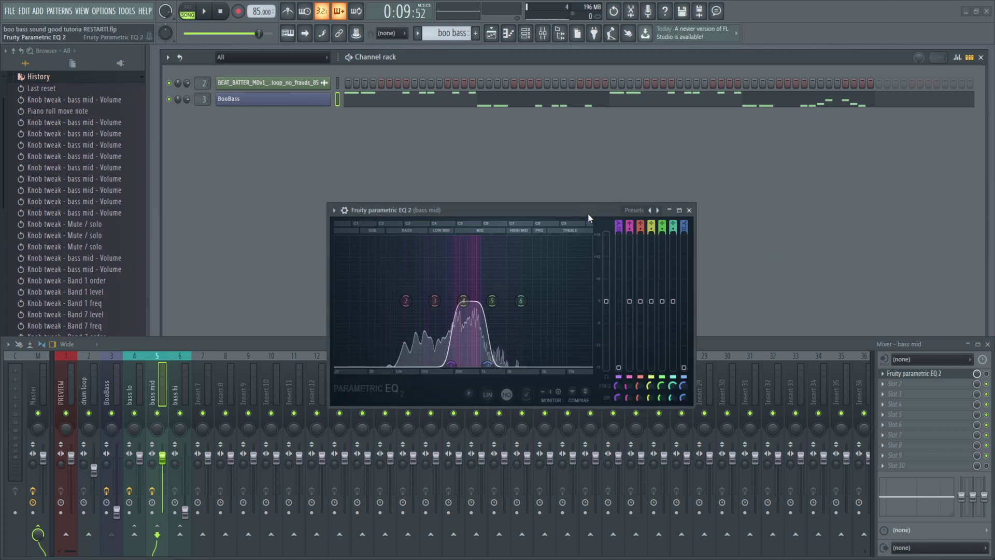